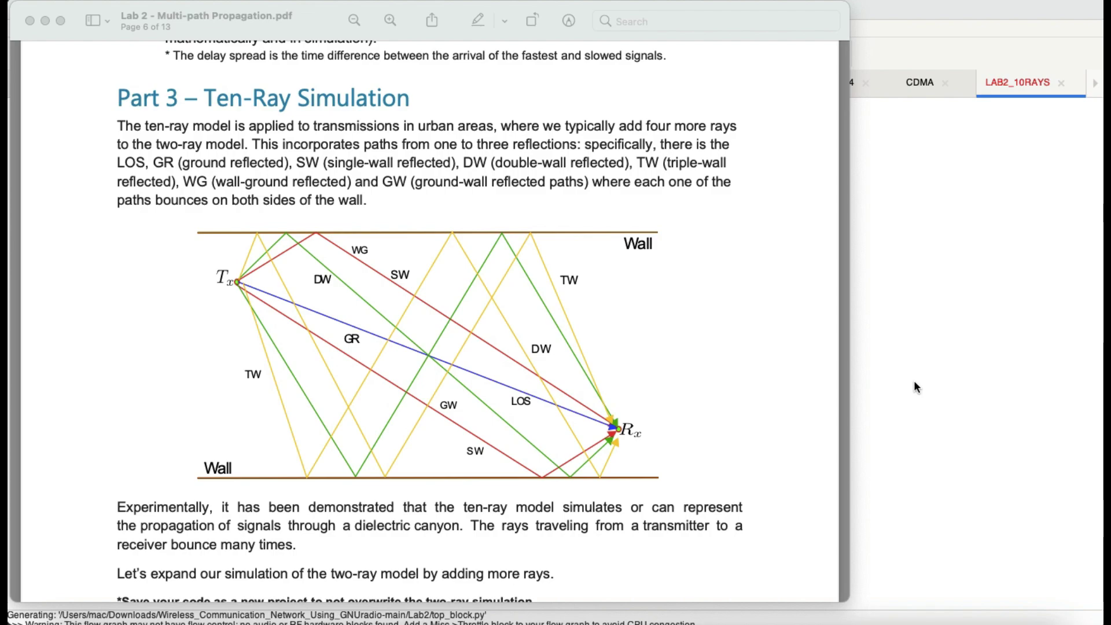
Switch from the lab PDF to the LAB2_10RAYS flowgraph in GNU Radio Companion and examine the range and variable blocks defining the parameters
{"action": "left_click", "coordinate": [685, 582]}
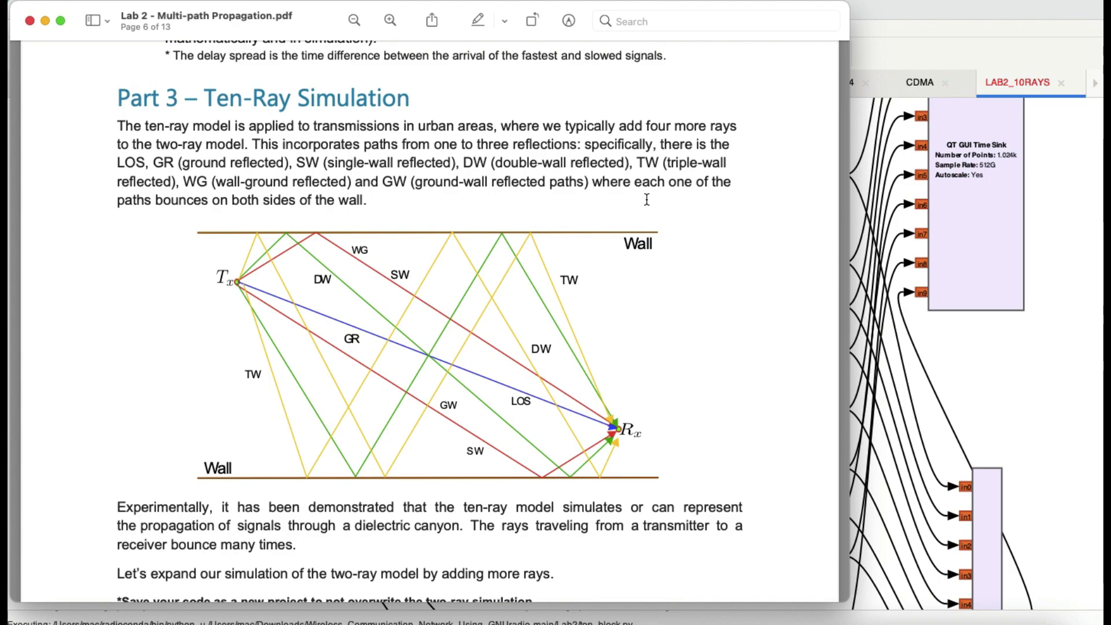
{"action": "left_click", "coordinate": [1009, 384]}
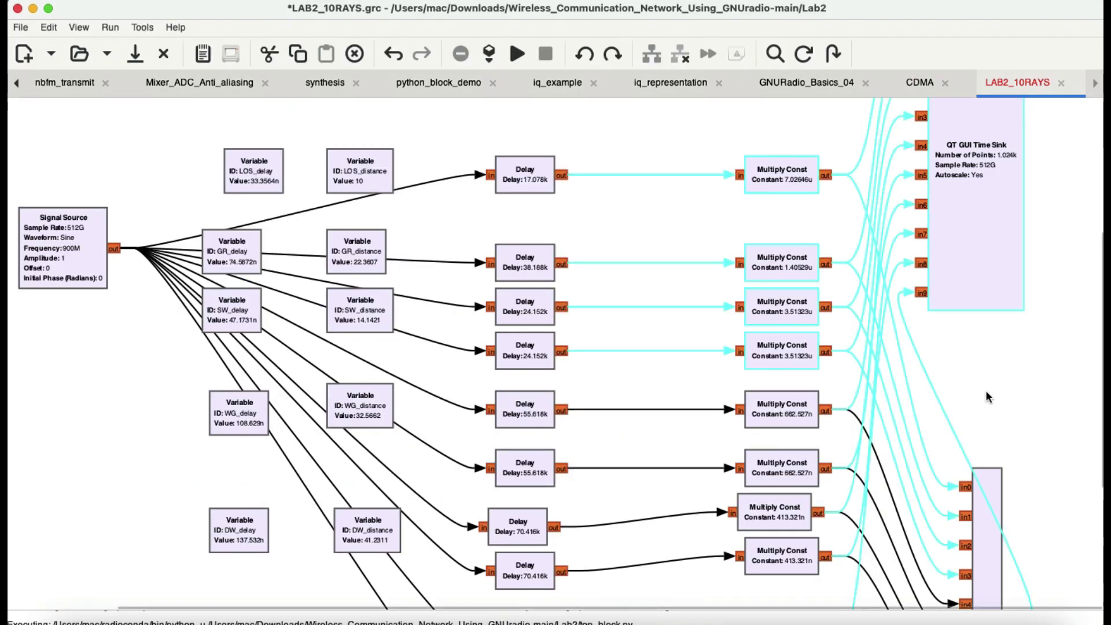
{"action": "left_click", "coordinate": [628, 227]}
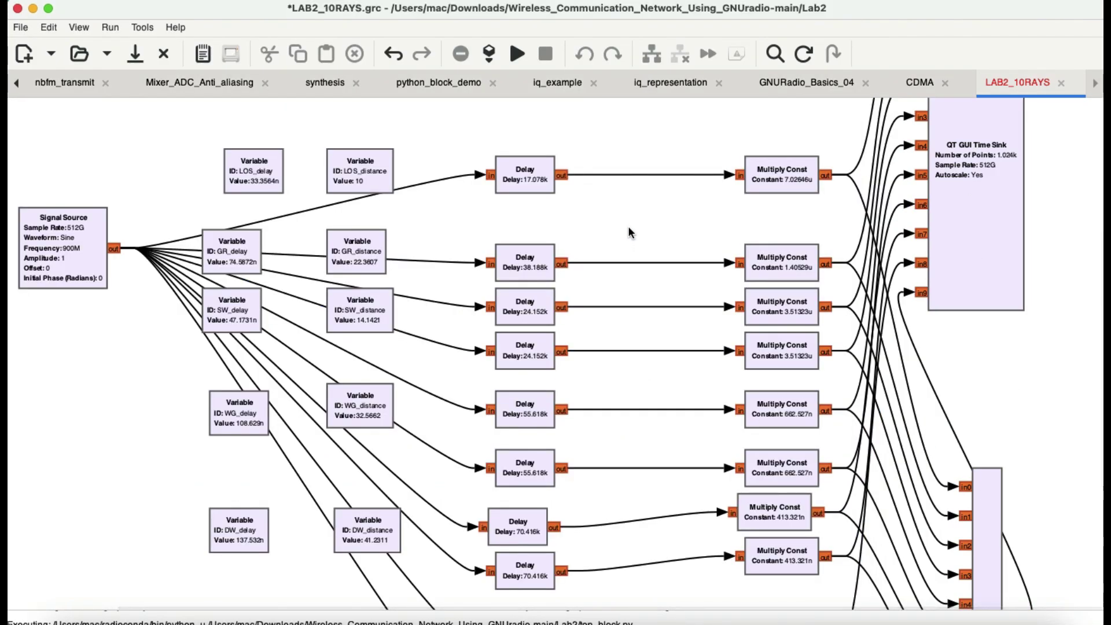
{"action": "scroll", "coordinate": [628, 226], "scroll_direction": "up", "scroll_amount": 5}
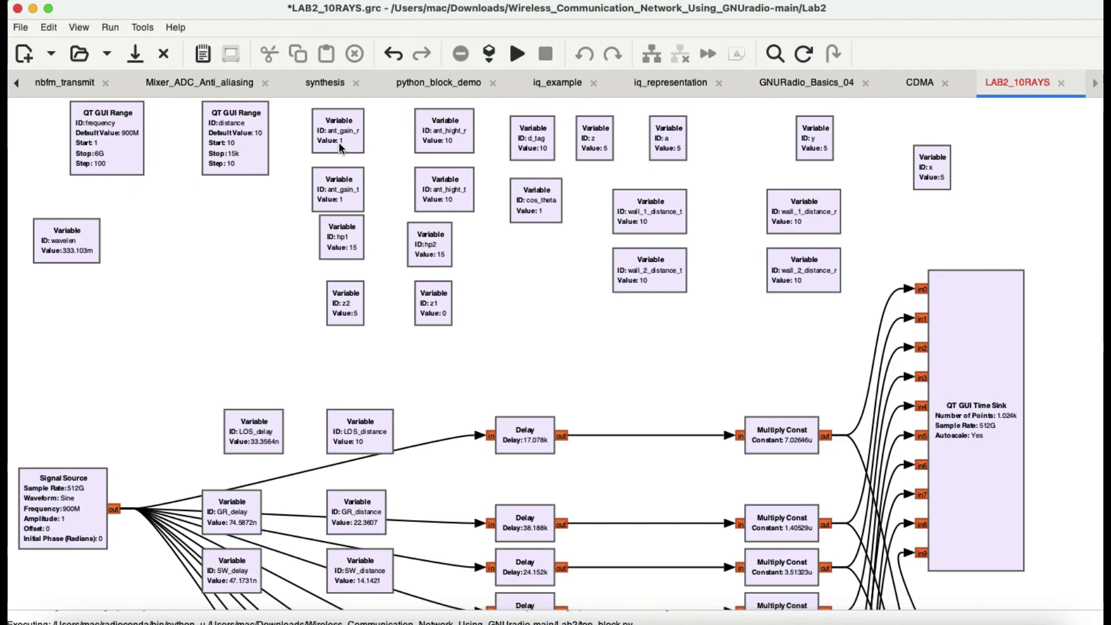
{"action": "key", "text": "ctrl+plus"}
{"action": "key", "text": "ctrl+plus"}
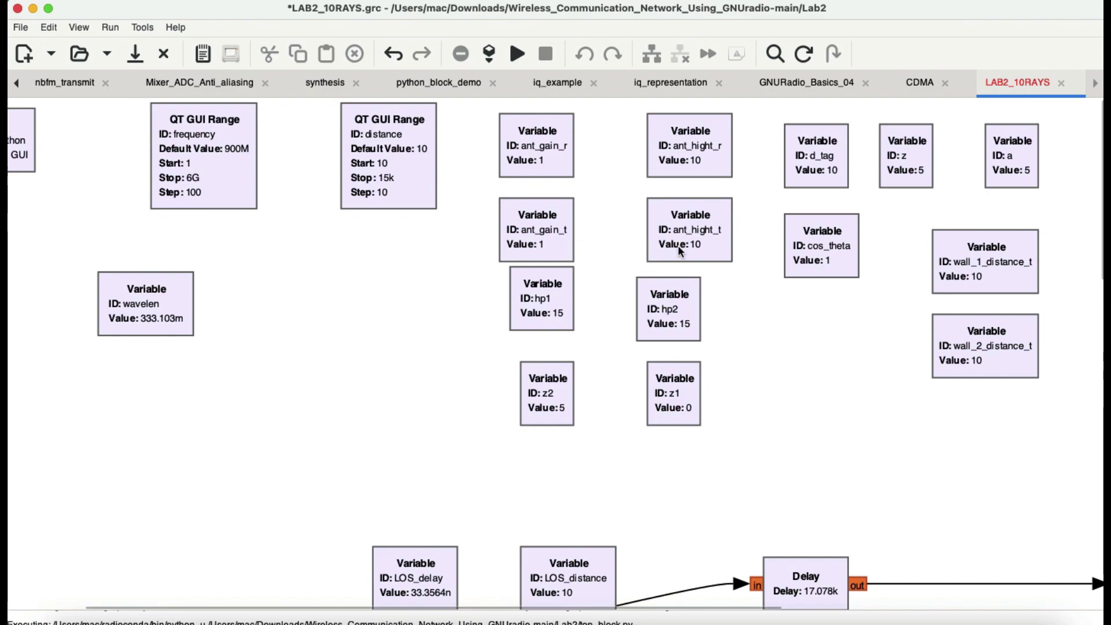
{"action": "scroll", "coordinate": [802, 311], "scroll_direction": "right", "scroll_amount": 5}
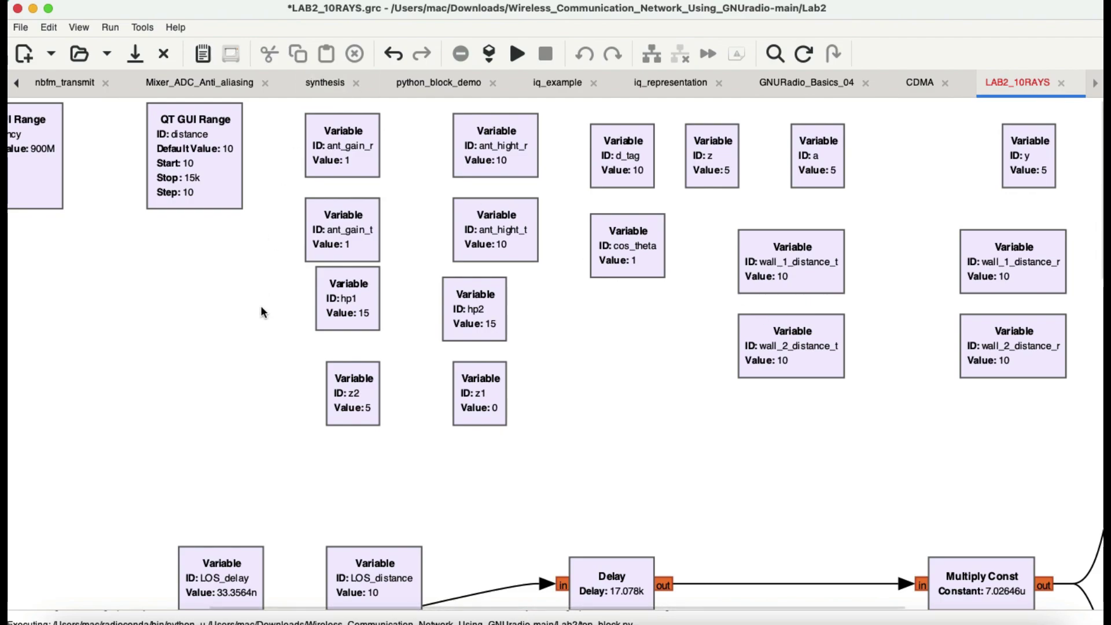
Inspect the value expression of the LOS_delay variable, leaving its properties unchanged
{"action": "left_click", "coordinate": [215, 582]}
{"action": "double_click", "coordinate": [214, 581]}
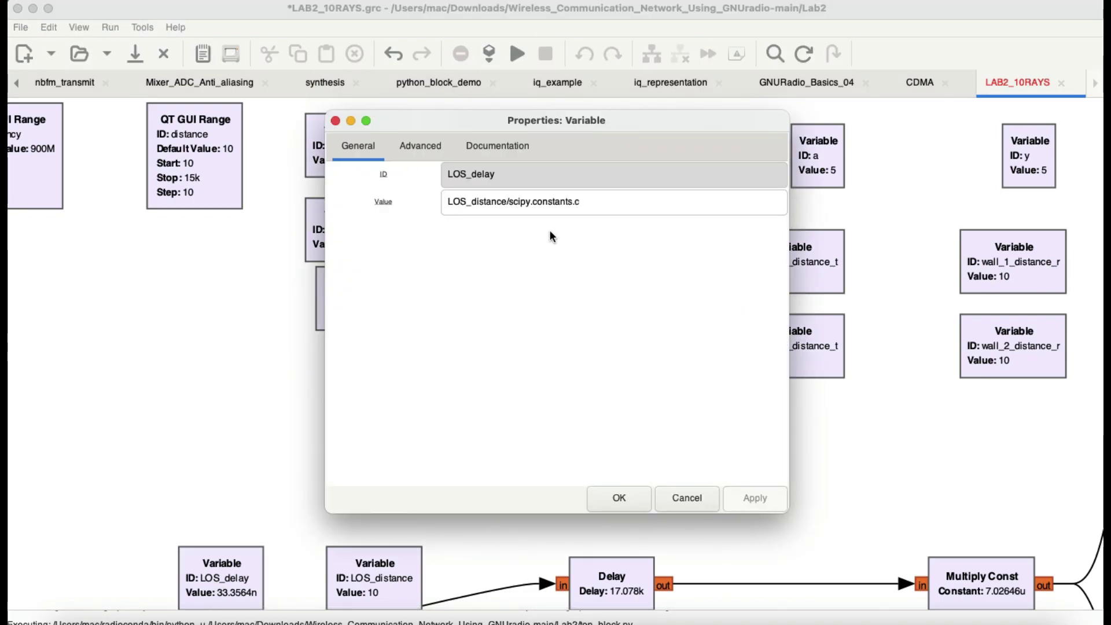
{"action": "left_click", "coordinate": [335, 121]}
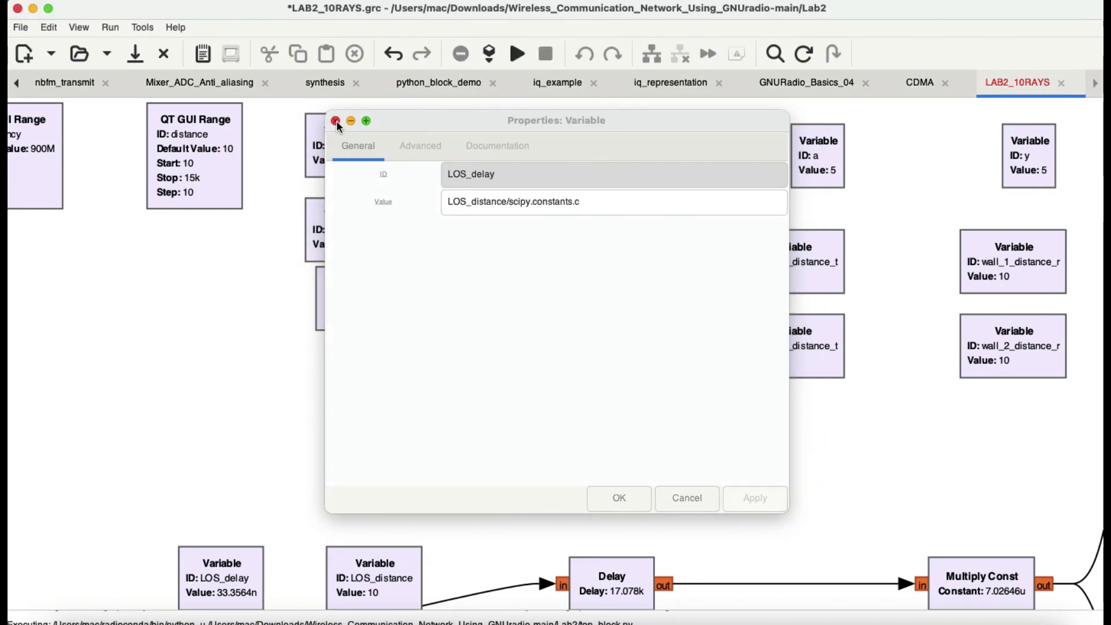
{"action": "left_click", "coordinate": [615, 497]}
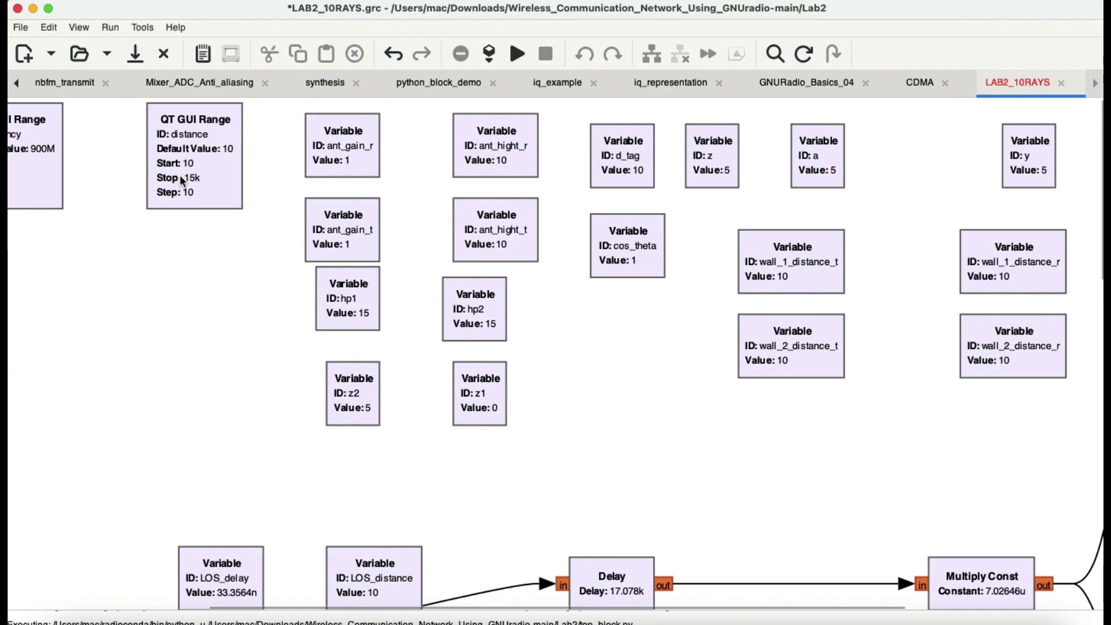
Review the frequency and distance range blocks and inspect the value expression of the wavelen variable
{"action": "scroll", "coordinate": [185, 197], "scroll_direction": "left", "scroll_amount": 3}
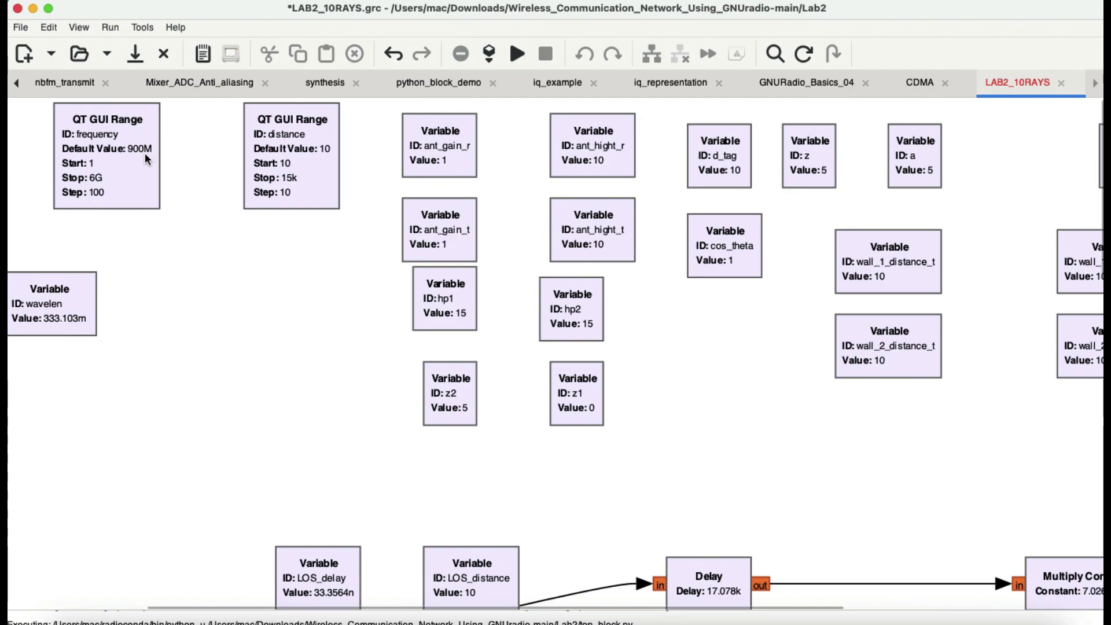
{"action": "double_click", "coordinate": [39, 301]}
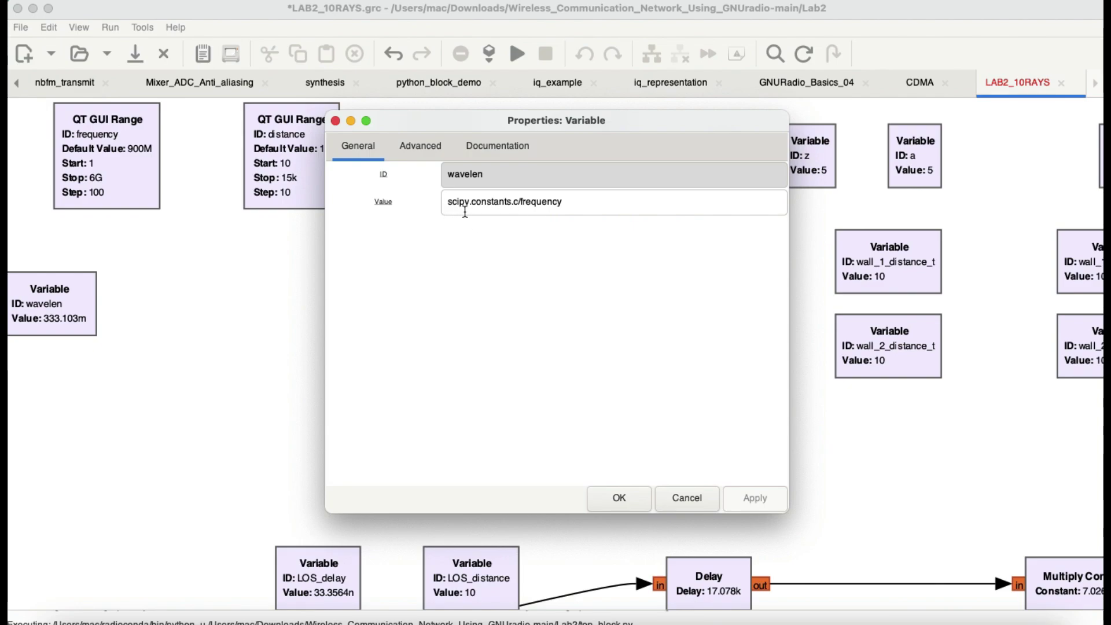
{"action": "mouse_move", "coordinate": [462, 211]}
{"action": "left_click", "coordinate": [629, 507]}
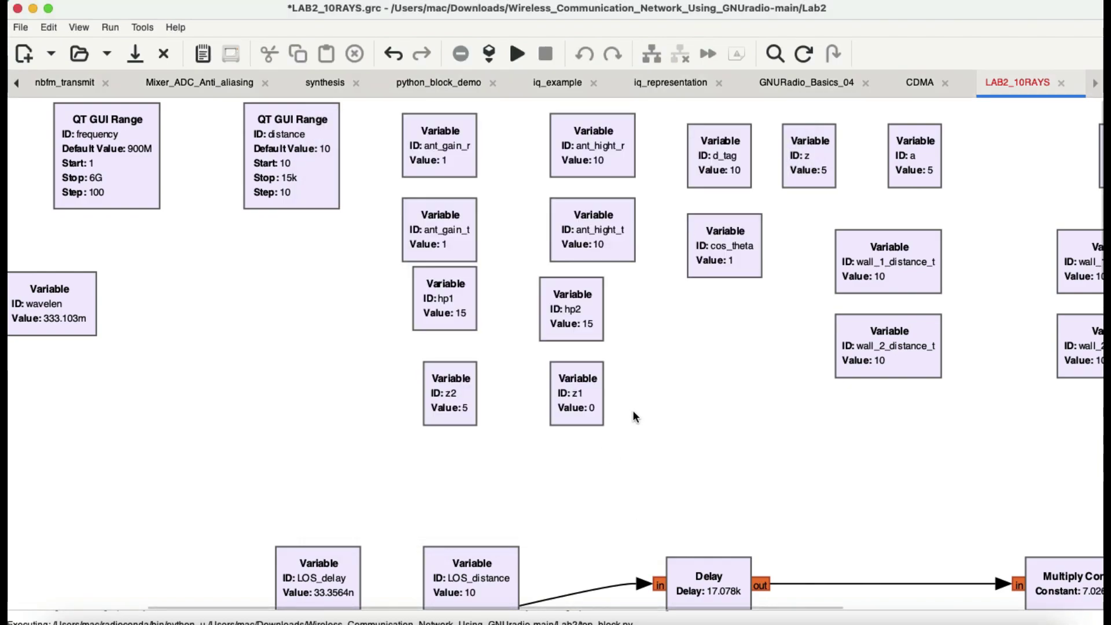
Inspect the delay expression of the line-of-sight Delay block and the LOS_delay variable it uses
{"action": "scroll", "coordinate": [633, 412], "scroll_direction": "down", "scroll_amount": 4}
{"action": "scroll", "coordinate": [633, 410], "scroll_direction": "down", "scroll_amount": 6}
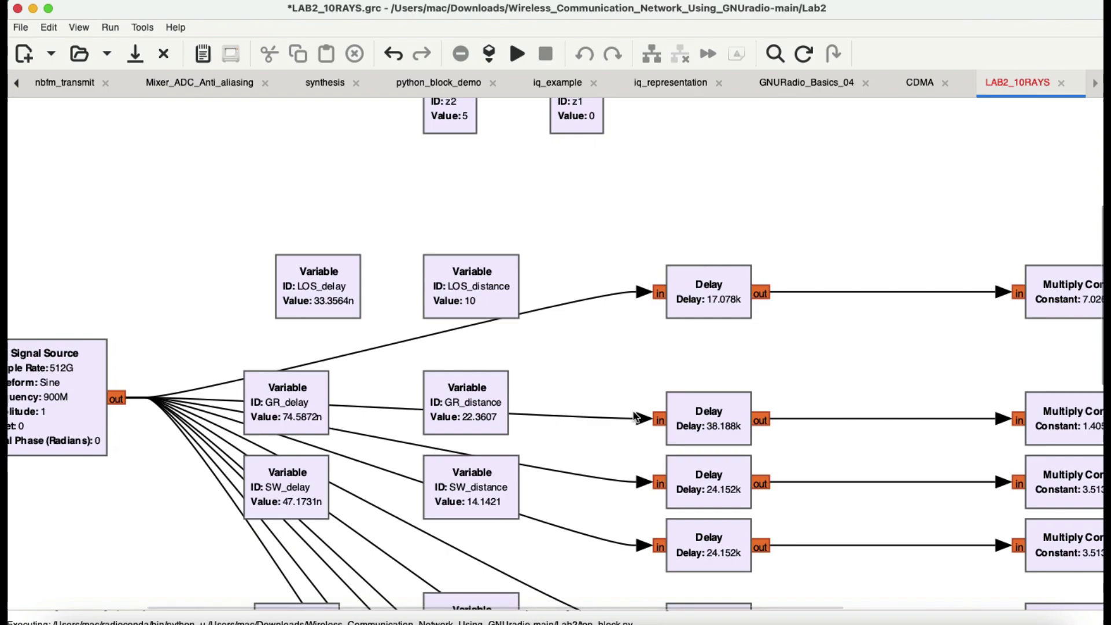
{"action": "scroll", "coordinate": [635, 416], "scroll_direction": "down", "scroll_amount": 2}
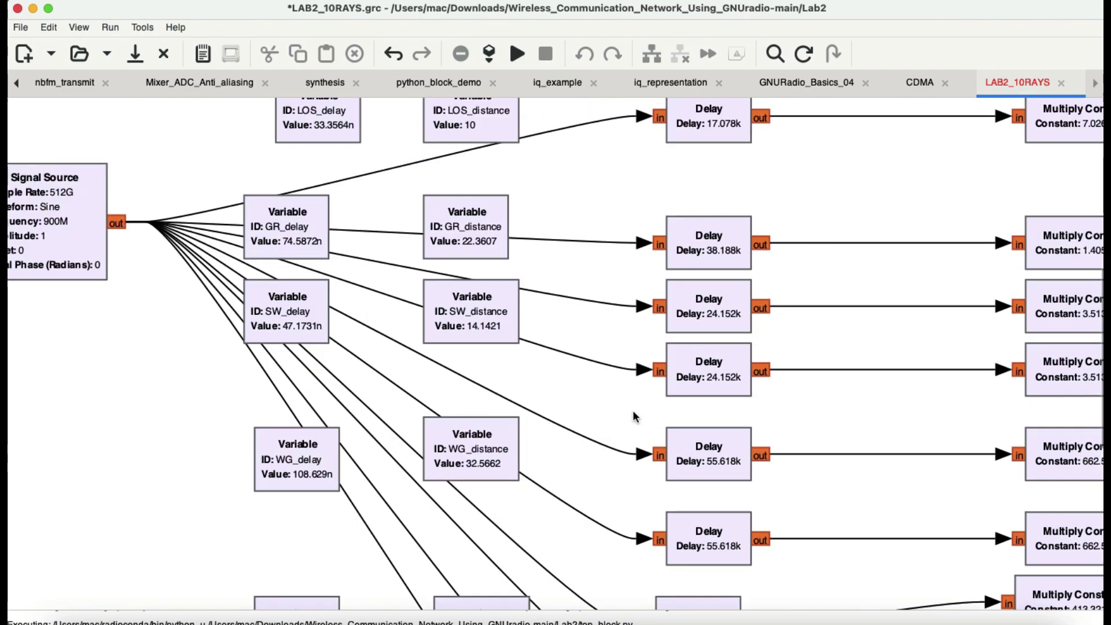
{"action": "scroll", "coordinate": [635, 415], "scroll_direction": "up", "scroll_amount": 5}
{"action": "scroll", "coordinate": [635, 416], "scroll_direction": "left", "scroll_amount": 3}
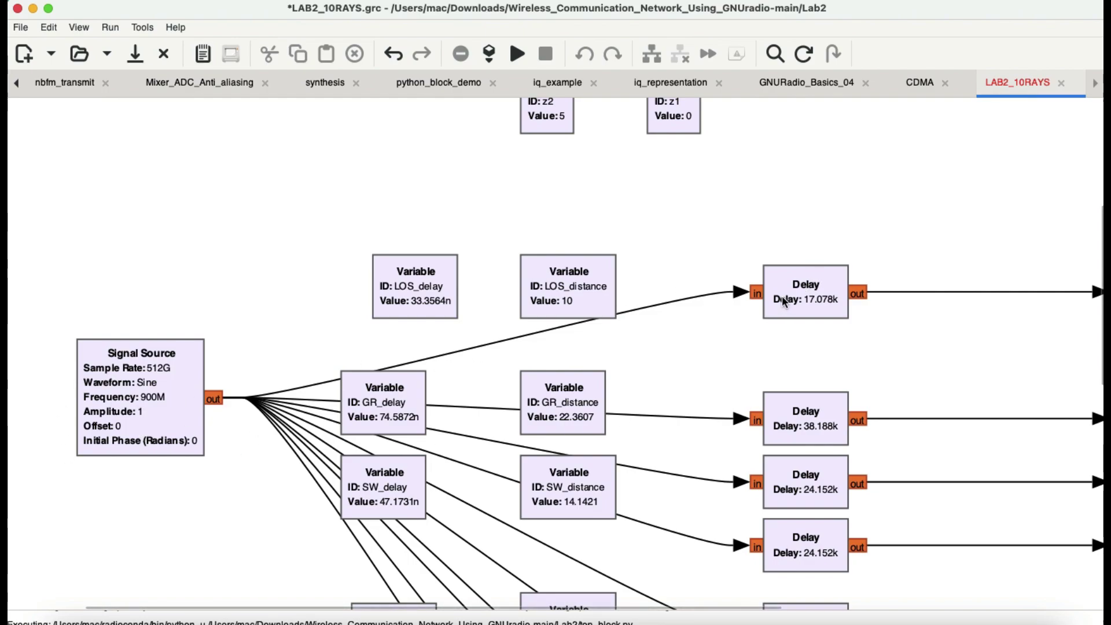
{"action": "double_click", "coordinate": [834, 290]}
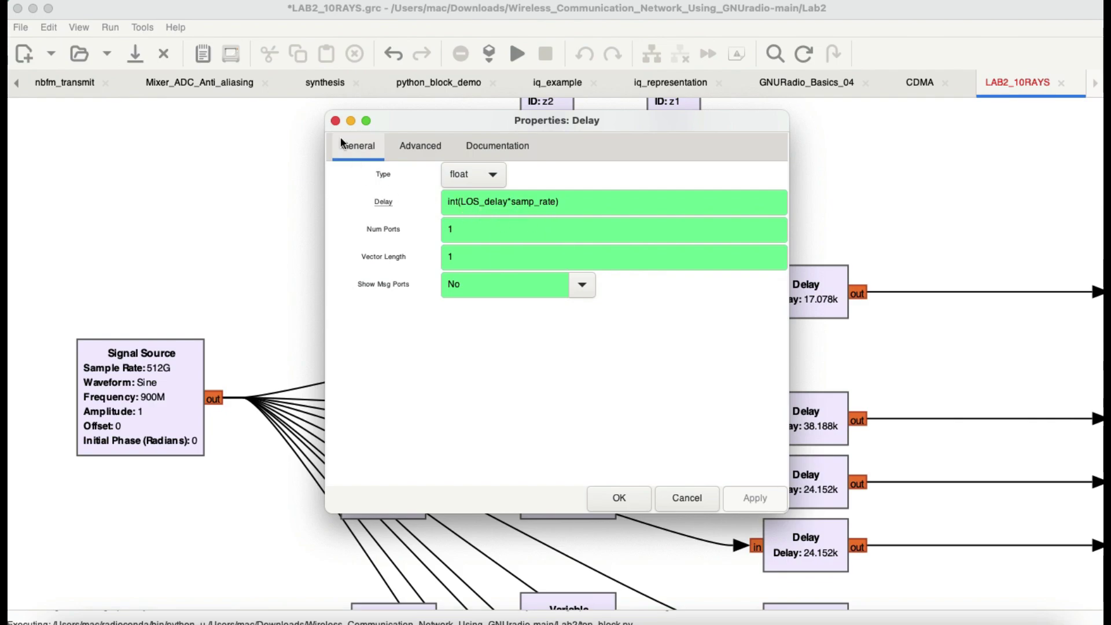
{"action": "left_click", "coordinate": [336, 120]}
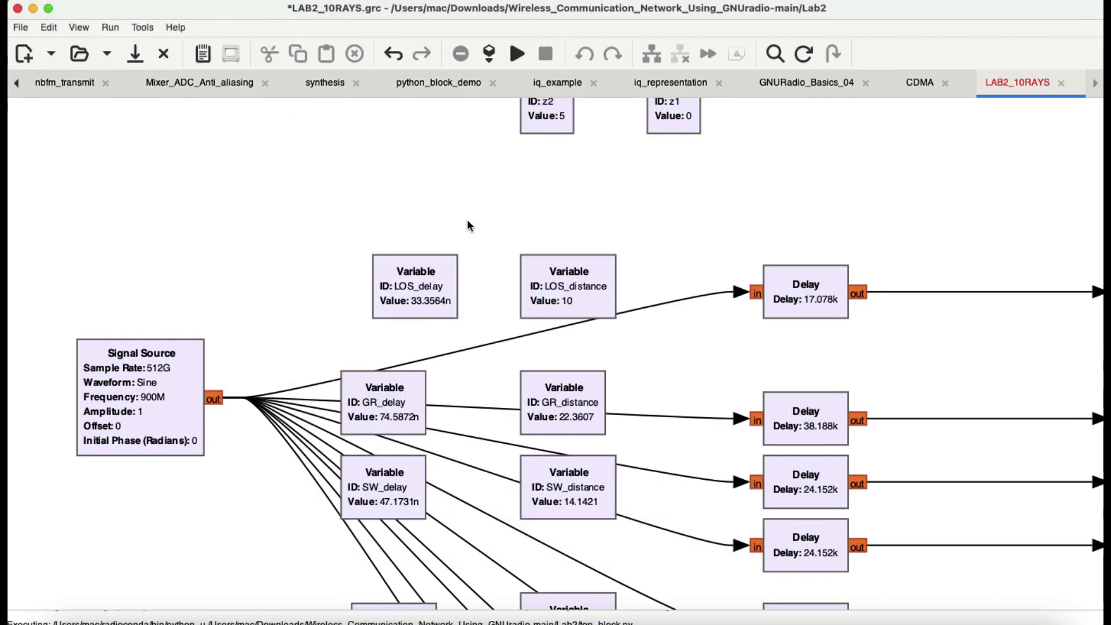
{"action": "double_click", "coordinate": [430, 299]}
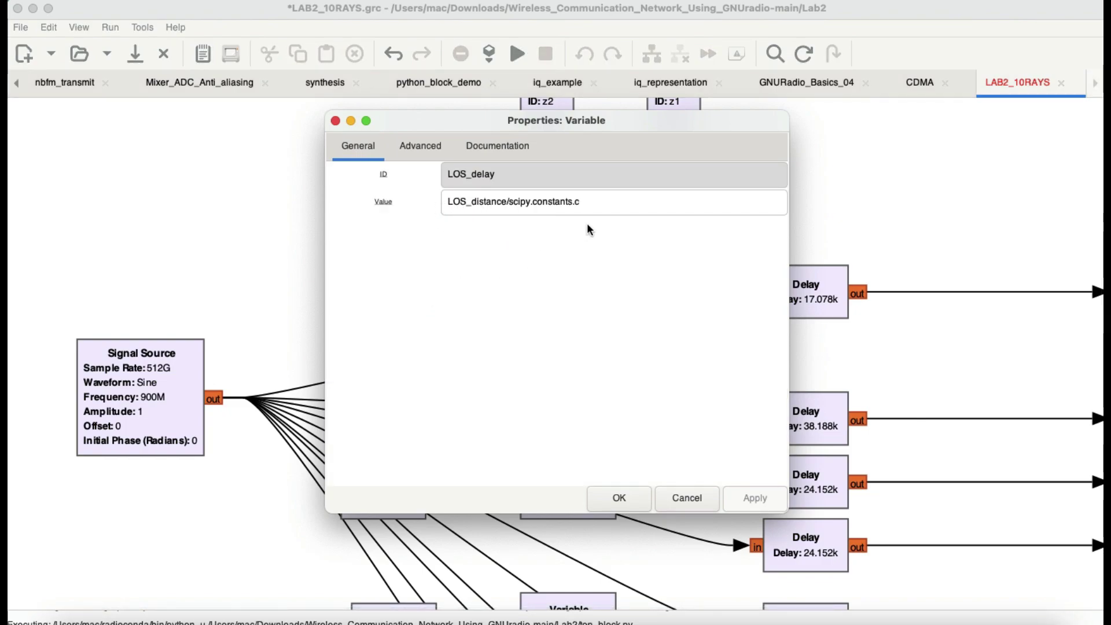
{"action": "left_click", "coordinate": [336, 121]}
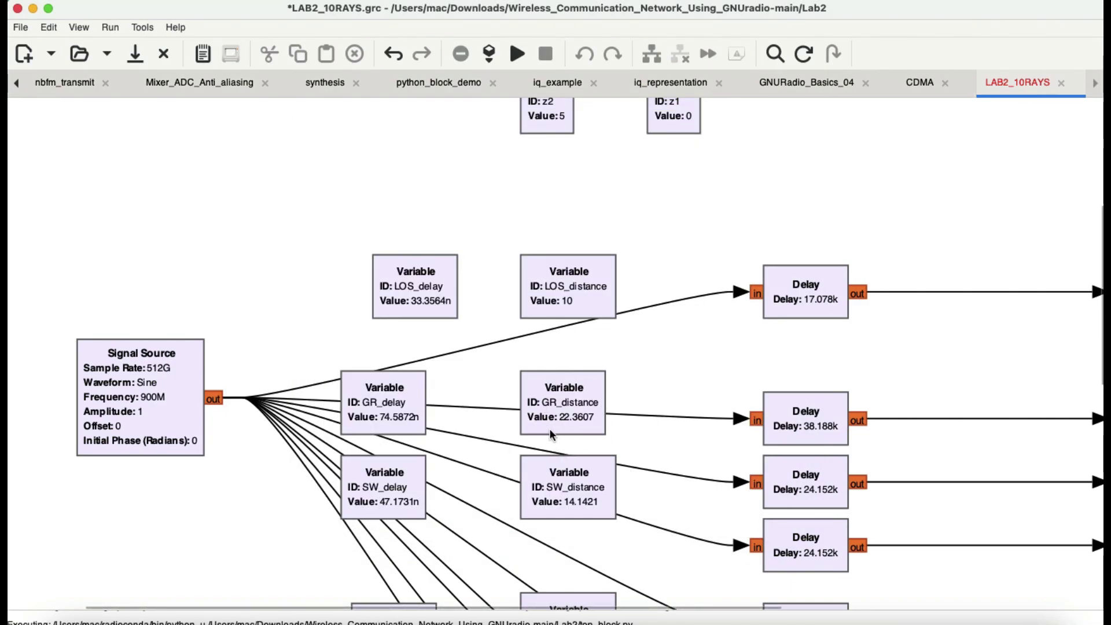
Review the delay and distance variables of the remaining rays and inspect the constant expression of the line-of-sight Multiply Const block
{"action": "scroll", "coordinate": [425, 493], "scroll_direction": "down", "scroll_amount": 10}
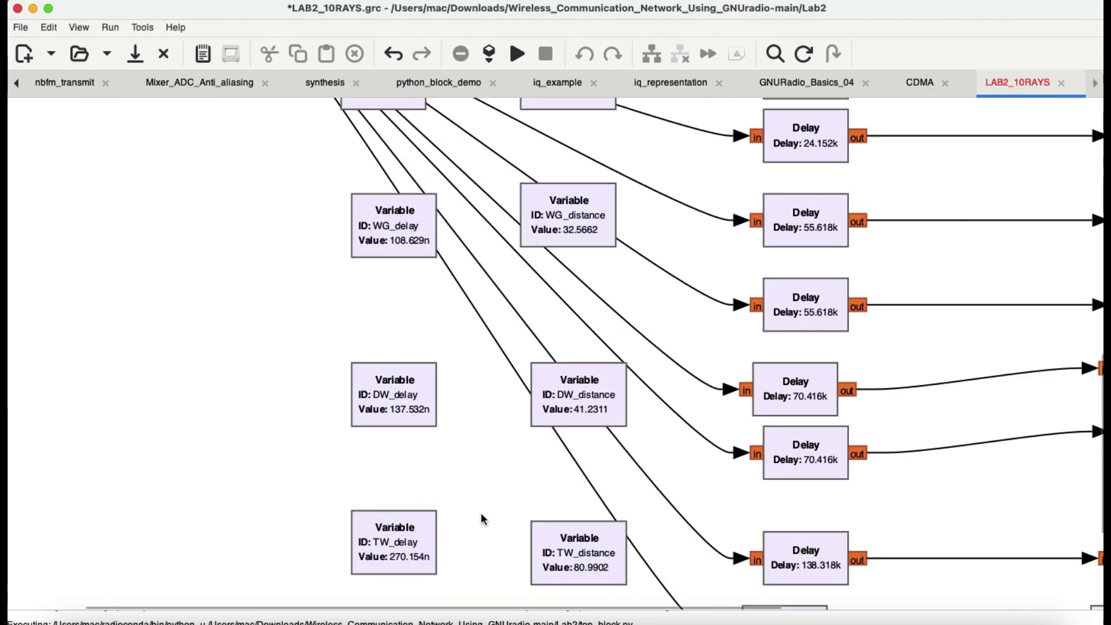
{"action": "scroll", "coordinate": [567, 474], "scroll_direction": "right", "scroll_amount": 5}
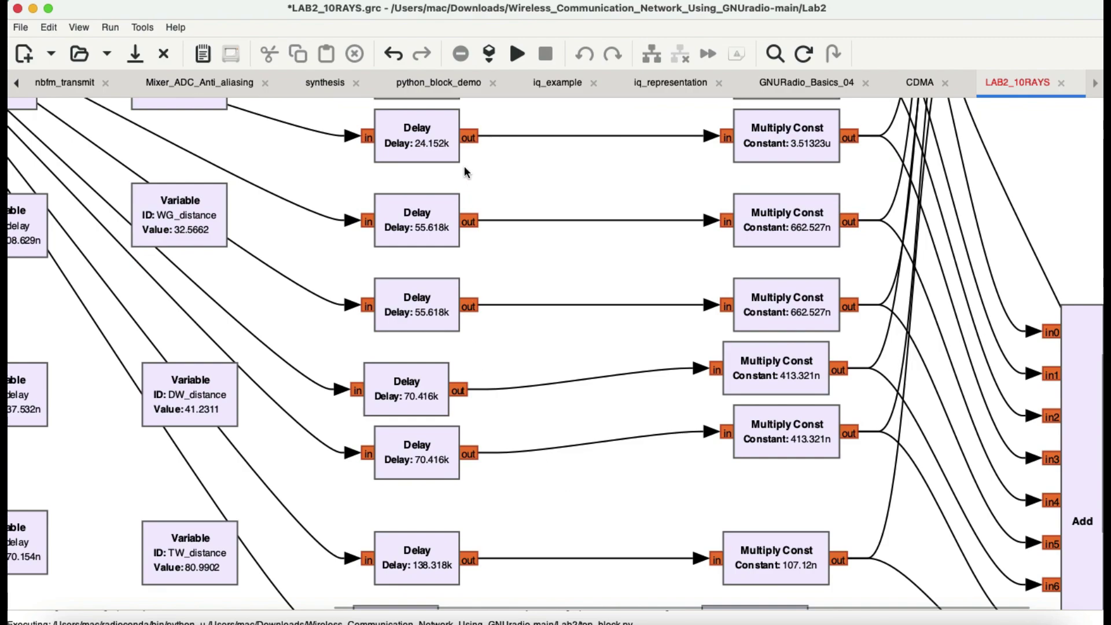
{"action": "scroll", "coordinate": [465, 172], "scroll_direction": "up", "scroll_amount": 4}
{"action": "scroll", "coordinate": [456, 199], "scroll_direction": "up", "scroll_amount": 4}
{"action": "scroll", "coordinate": [456, 200], "scroll_direction": "left", "scroll_amount": 1}
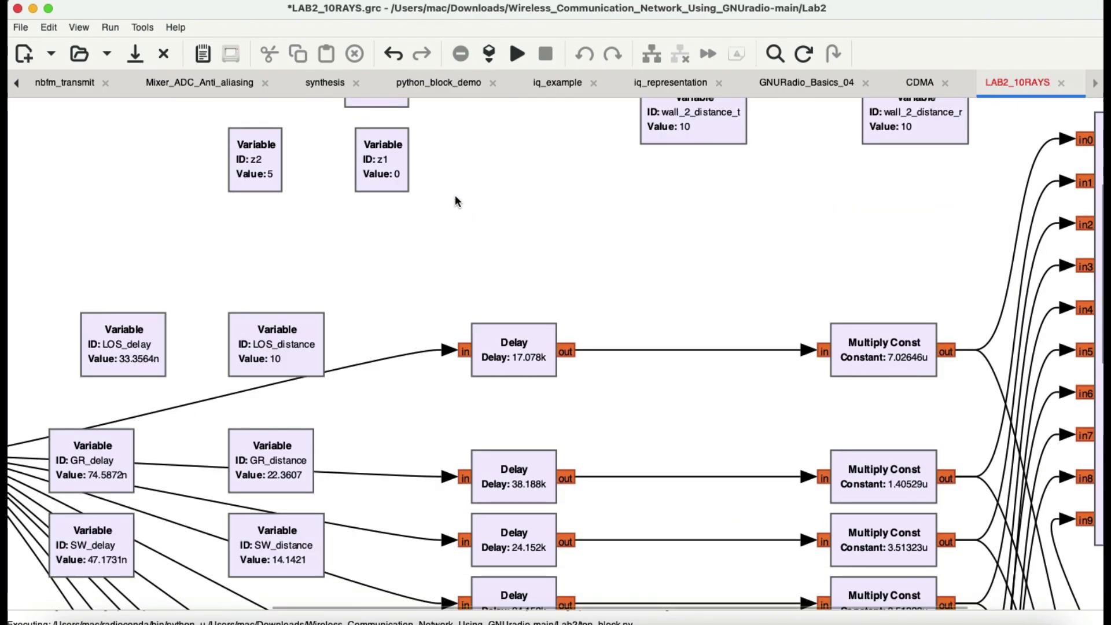
{"action": "scroll", "coordinate": [456, 200], "scroll_direction": "down", "scroll_amount": 1}
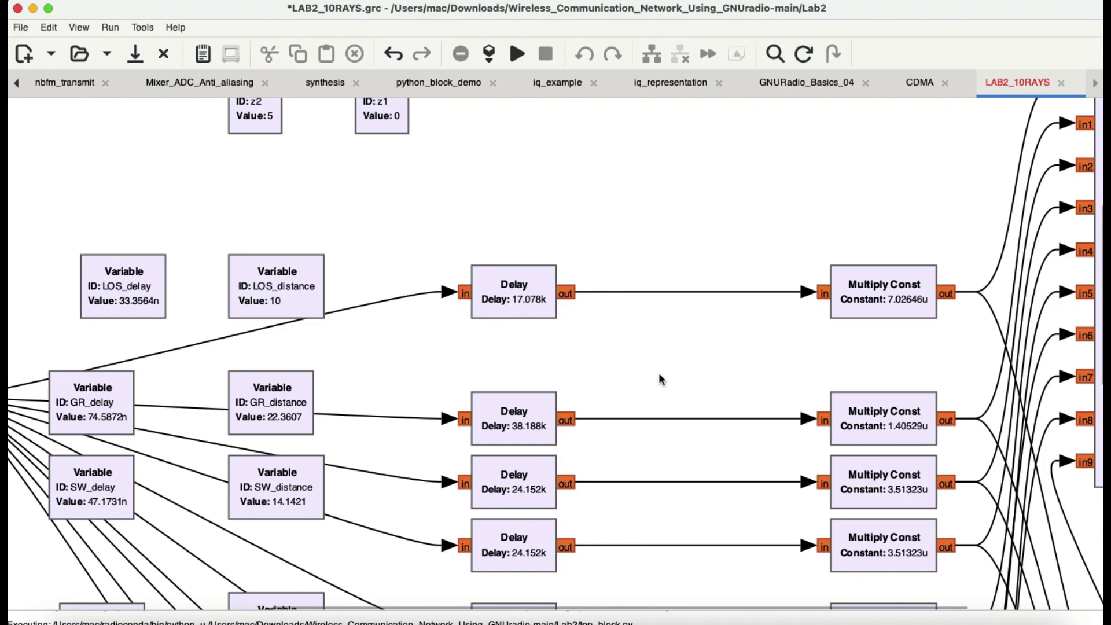
{"action": "double_click", "coordinate": [885, 285]}
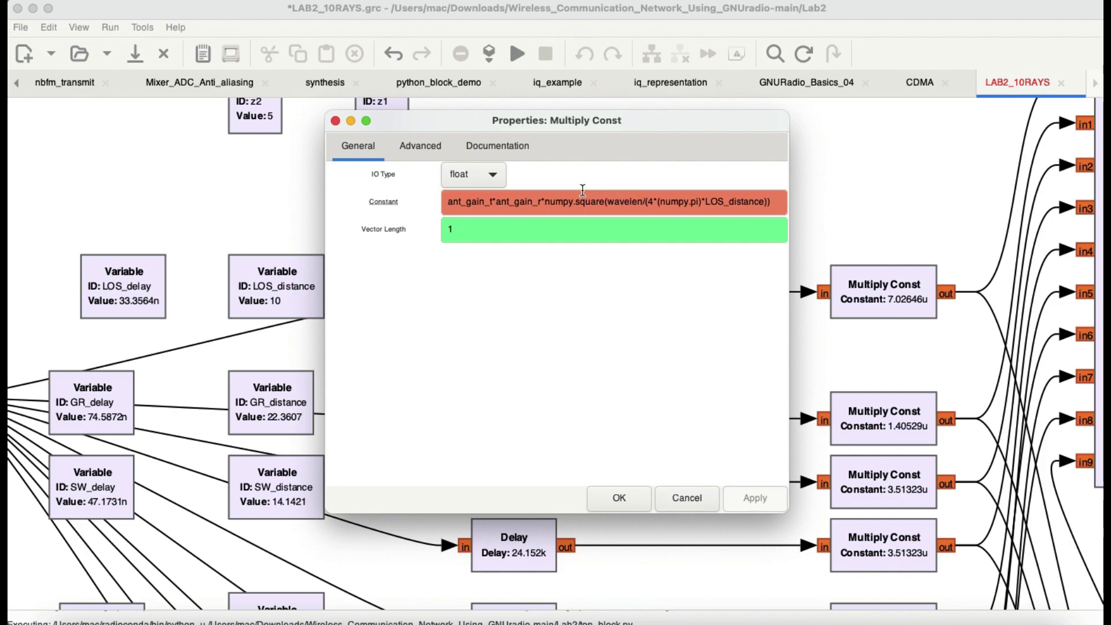
{"action": "mouse_move", "coordinate": [685, 204]}
{"action": "mouse_move", "coordinate": [513, 210]}
{"action": "left_click", "coordinate": [336, 121]}
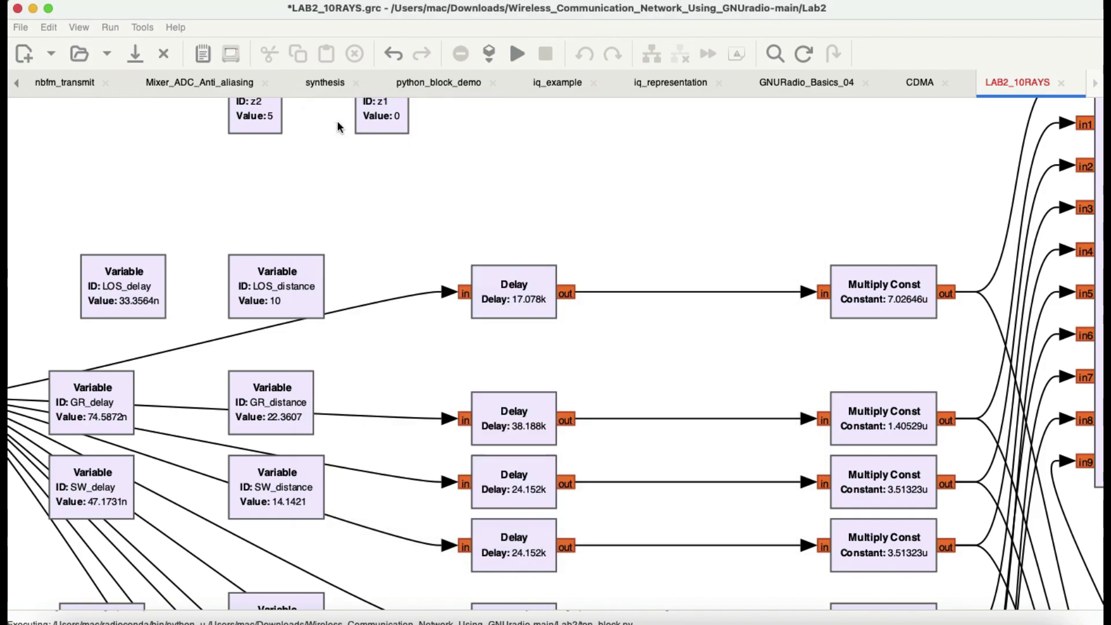
Inspect the constant expressions of the ground-reflected and first single-wall-reflected Multiply Const blocks
{"action": "left_click", "coordinate": [877, 437]}
{"action": "double_click", "coordinate": [878, 436]}
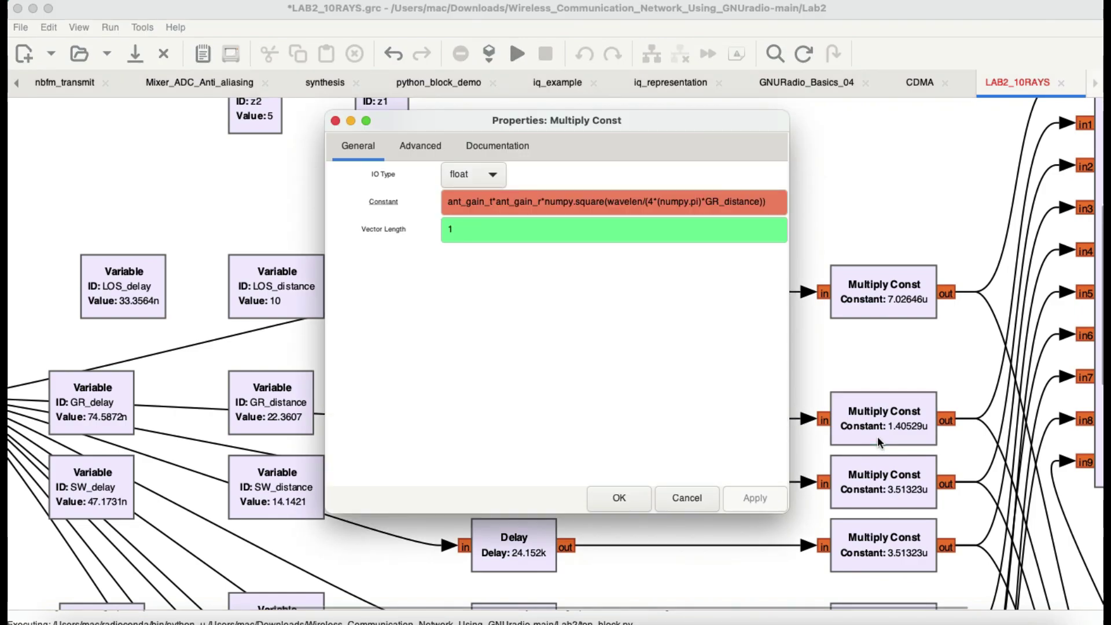
{"action": "left_click", "coordinate": [335, 120]}
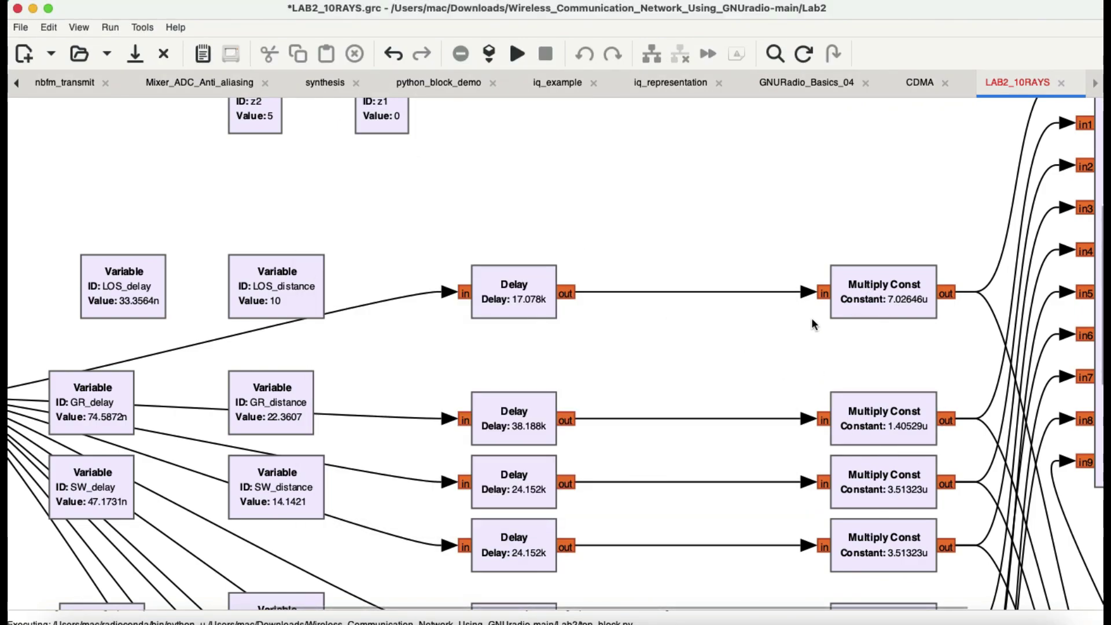
{"action": "double_click", "coordinate": [870, 487]}
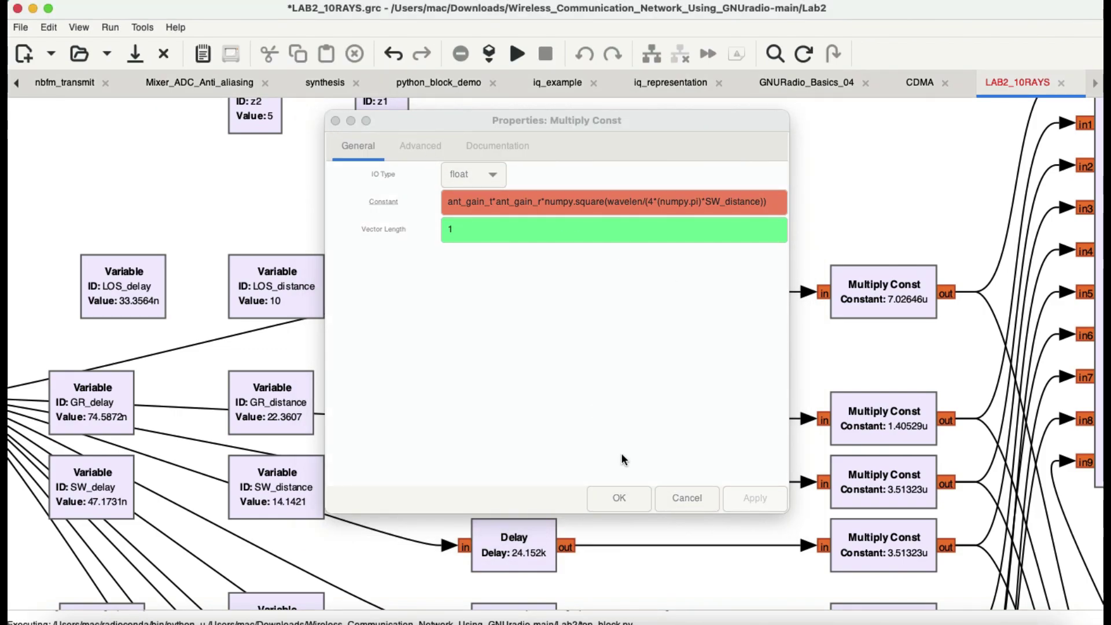
{"action": "left_click", "coordinate": [620, 497]}
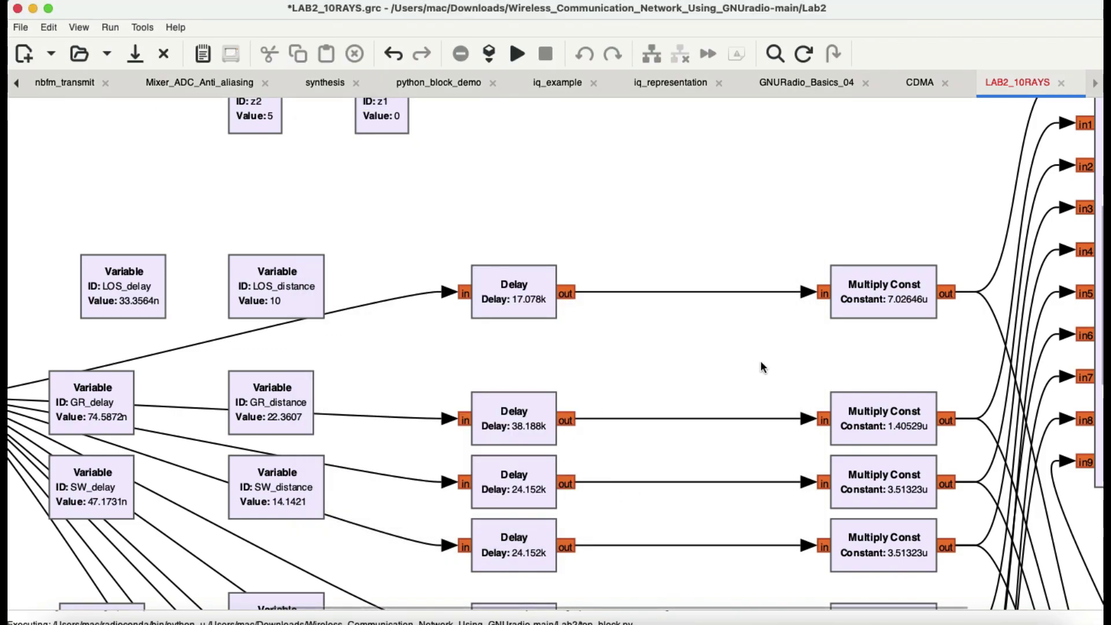
Trace the Multiply Const outputs into the QT GUI Time Sink and Add block, and the Add output back to the sink
{"action": "scroll", "coordinate": [760, 360], "scroll_direction": "down", "scroll_amount": 3}
{"action": "scroll", "coordinate": [760, 360], "scroll_direction": "right", "scroll_amount": 3}
{"action": "scroll", "coordinate": [761, 363], "scroll_direction": "right", "scroll_amount": 3}
{"action": "scroll", "coordinate": [761, 363], "scroll_direction": "up", "scroll_amount": 3}
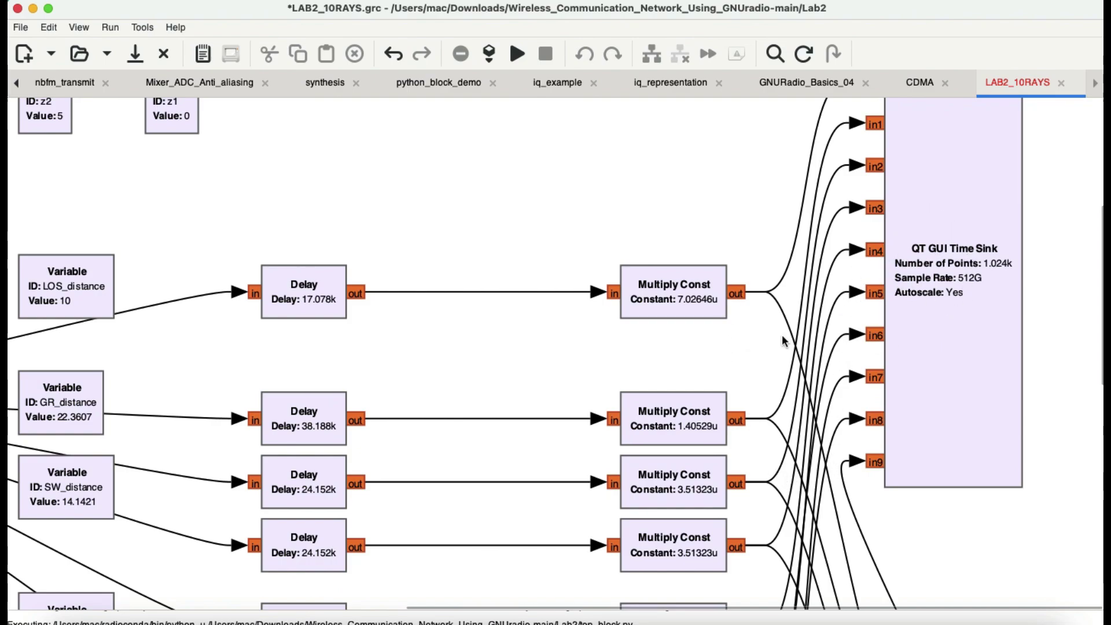
{"action": "scroll", "coordinate": [770, 347], "scroll_direction": "down", "scroll_amount": 10}
{"action": "scroll", "coordinate": [763, 356], "scroll_direction": "down", "scroll_amount": 2}
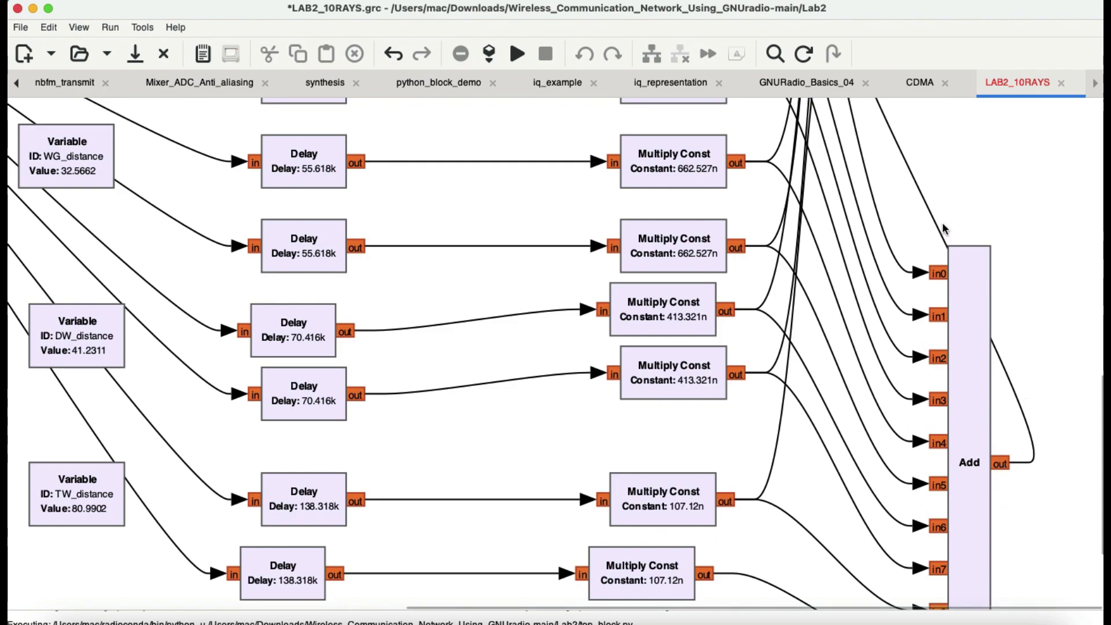
{"action": "scroll", "coordinate": [943, 222], "scroll_direction": "up", "scroll_amount": 5}
{"action": "scroll", "coordinate": [942, 223], "scroll_direction": "up", "scroll_amount": 4}
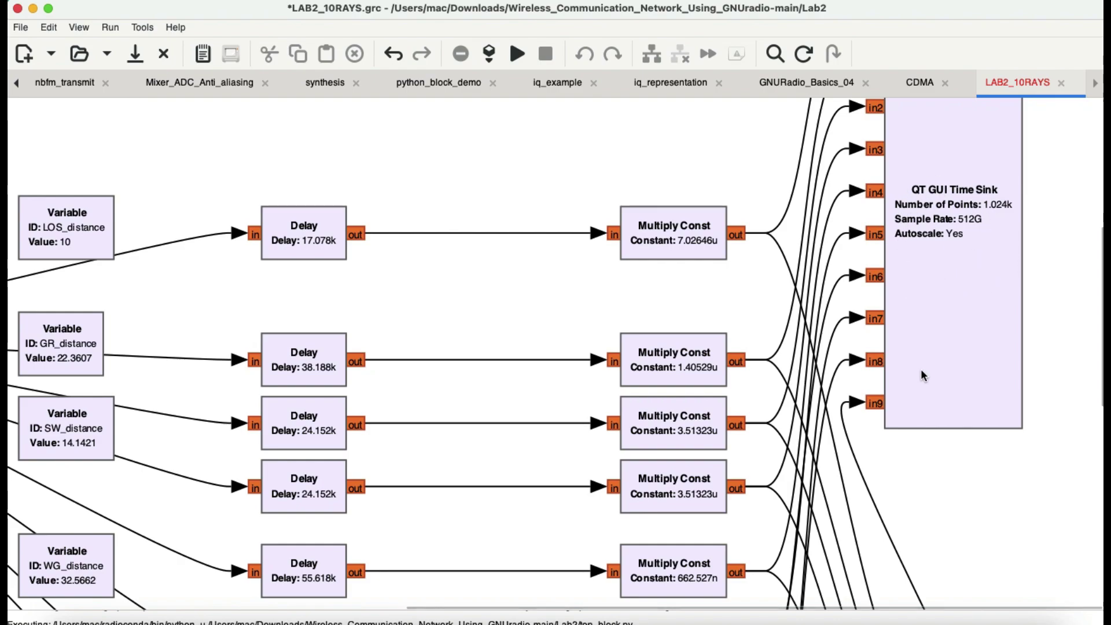
{"action": "scroll", "coordinate": [921, 371], "scroll_direction": "down", "scroll_amount": 5}
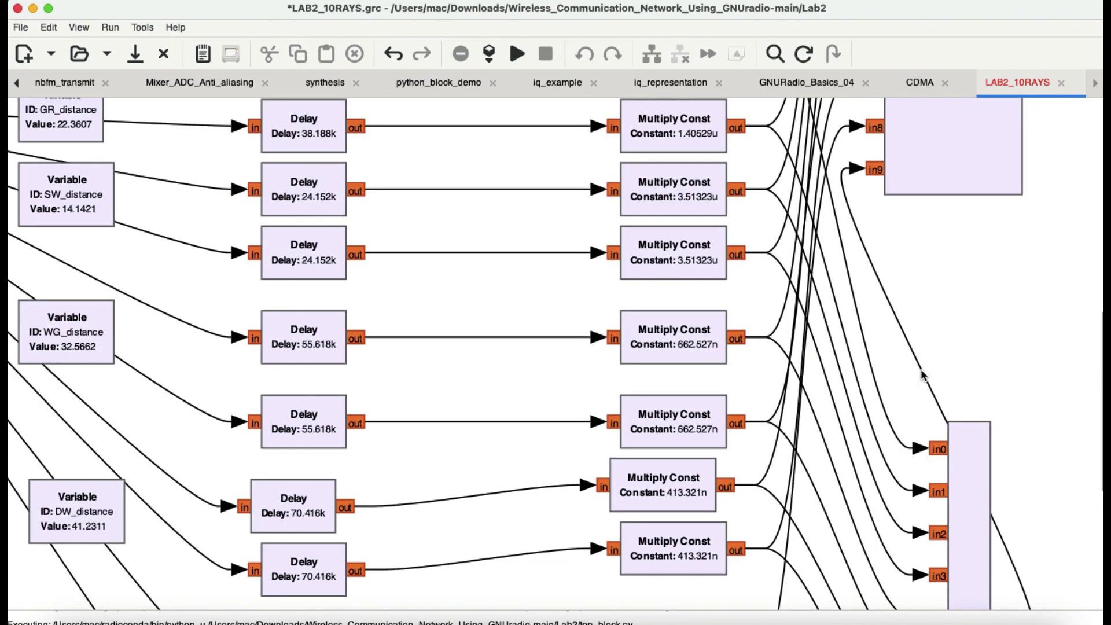
{"action": "scroll", "coordinate": [921, 373], "scroll_direction": "up", "scroll_amount": 5}
{"action": "scroll", "coordinate": [921, 375], "scroll_direction": "down", "scroll_amount": 6}
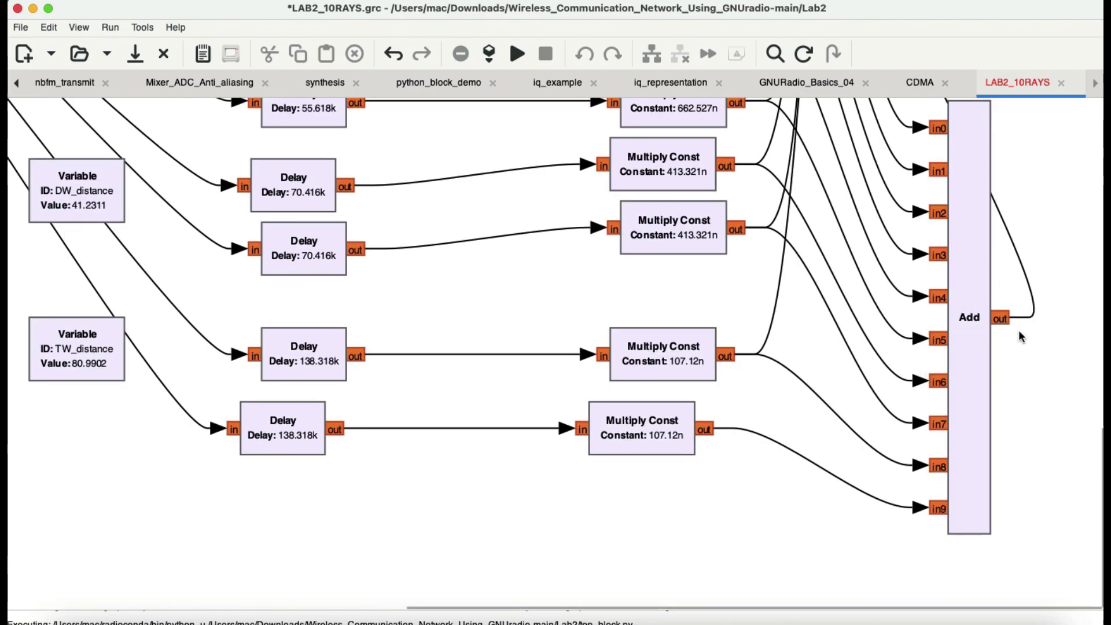
{"action": "scroll", "coordinate": [1019, 330], "scroll_direction": "up", "scroll_amount": 8}
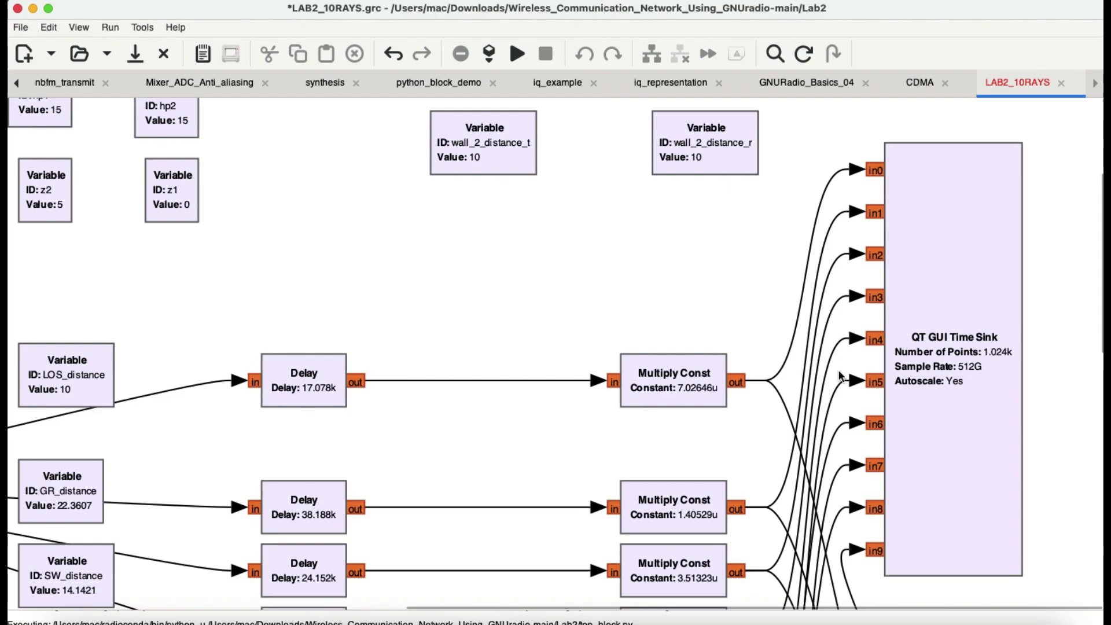
Review the remaining Delay and Multiply Const rows and their connections to the Add block and the QT GUI Time Sink
{"action": "scroll", "coordinate": [840, 376], "scroll_direction": "down", "scroll_amount": 15}
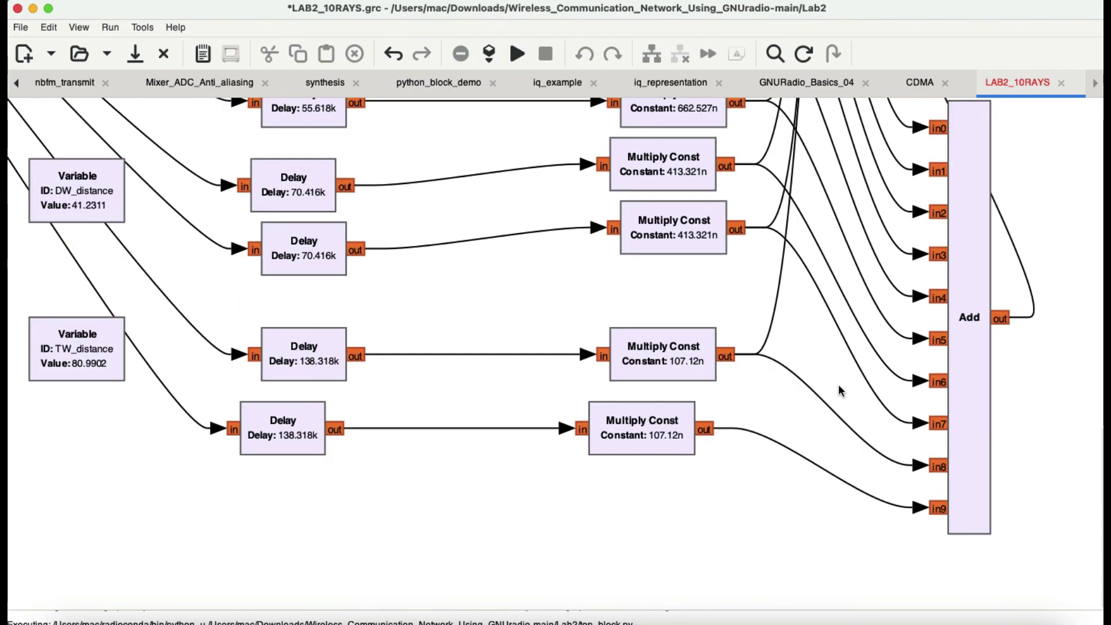
{"action": "scroll", "coordinate": [839, 391], "scroll_direction": "up", "scroll_amount": 8}
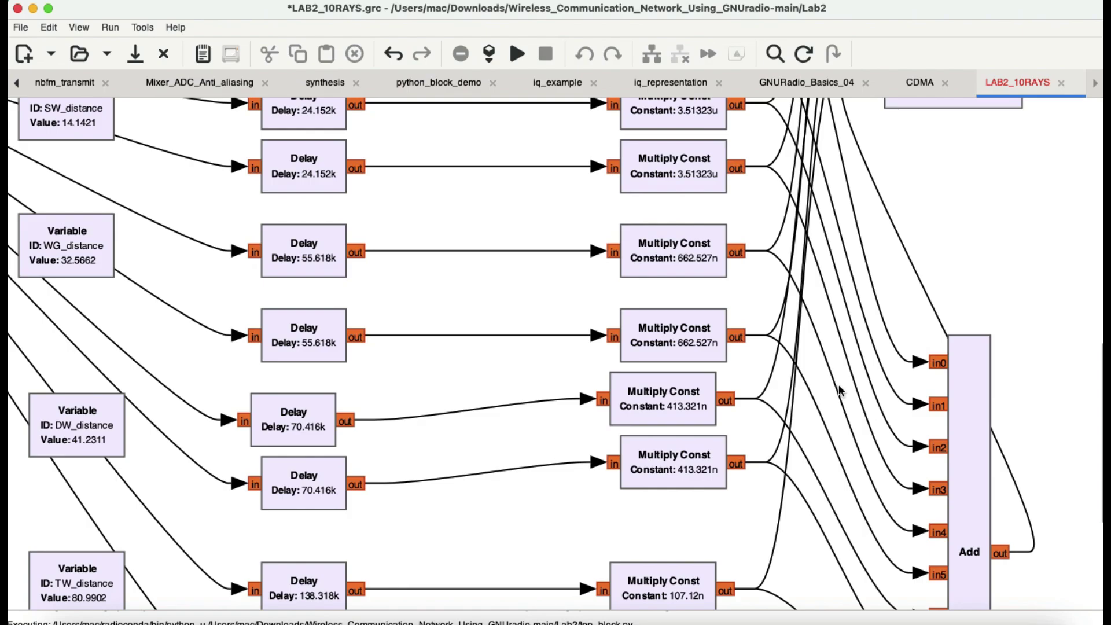
{"action": "scroll", "coordinate": [840, 391], "scroll_direction": "up", "scroll_amount": 2}
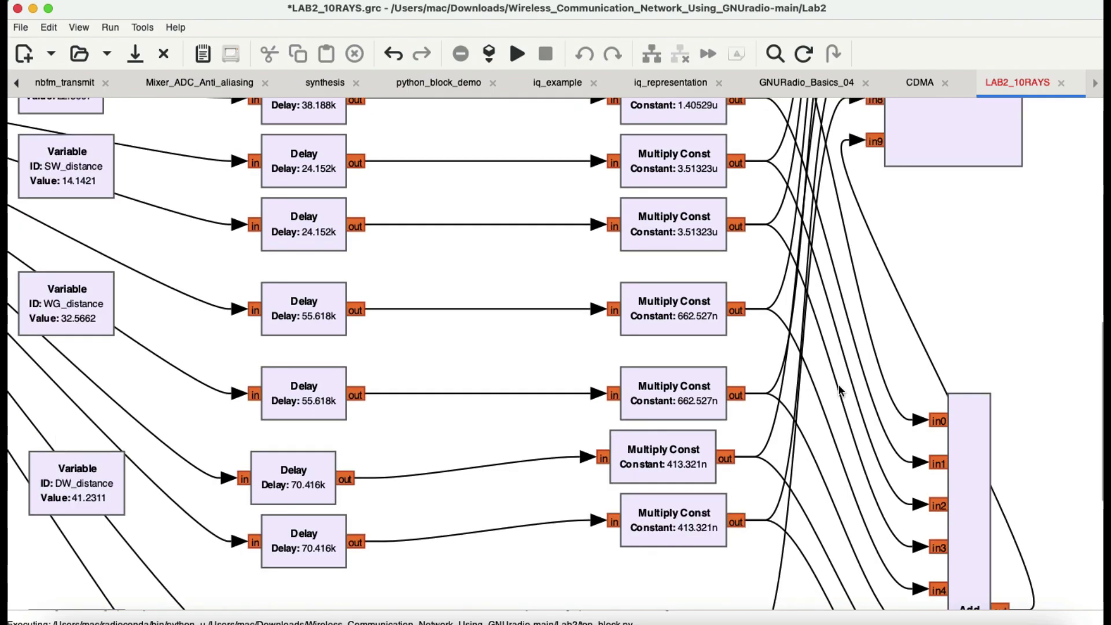
{"action": "scroll", "coordinate": [840, 391], "scroll_direction": "down", "scroll_amount": 2}
{"action": "scroll", "coordinate": [841, 391], "scroll_direction": "down", "scroll_amount": 8}
{"action": "scroll", "coordinate": [840, 391], "scroll_direction": "up", "scroll_amount": 20}
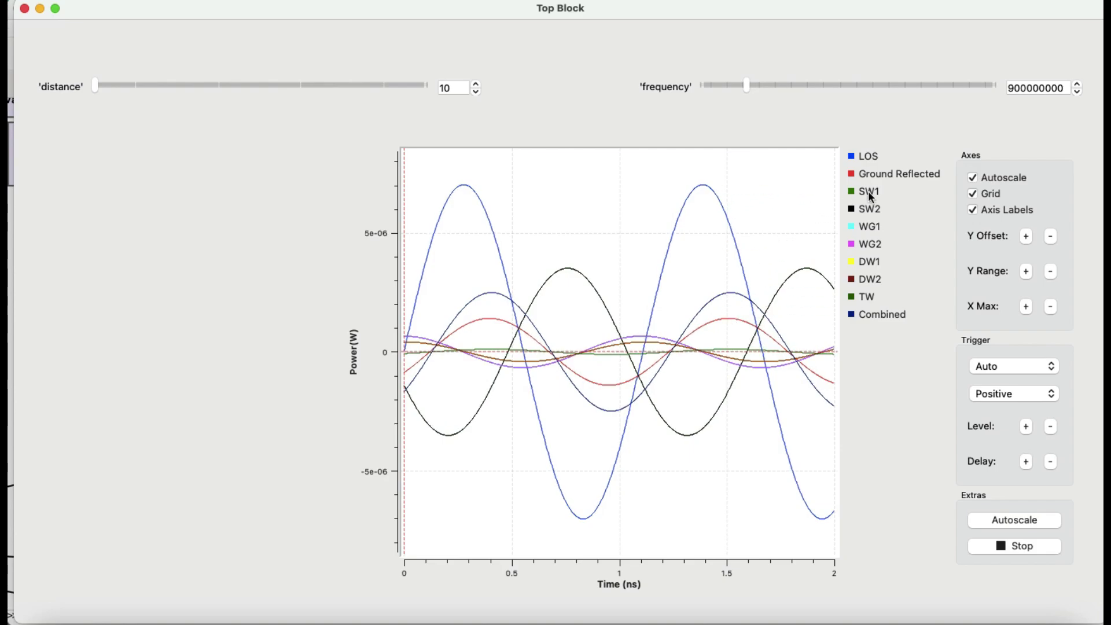
Hide and restore the TW curve in the running plot, and set the distance to 280
{"action": "left_click", "coordinate": [871, 297]}
{"action": "left_click", "coordinate": [867, 297]}
{"action": "left_click_drag", "start_coordinate": [94, 87], "coordinate": [99, 92]}
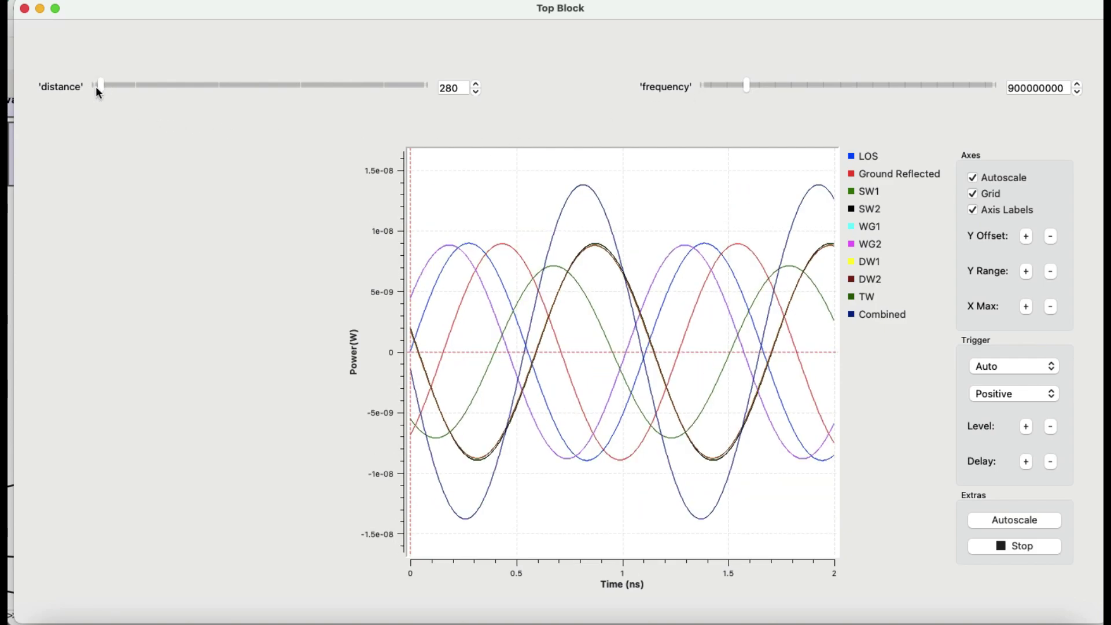
Toggle the Combined curve off and on twice to compare it with the individual ray curves
{"action": "left_click", "coordinate": [878, 318]}
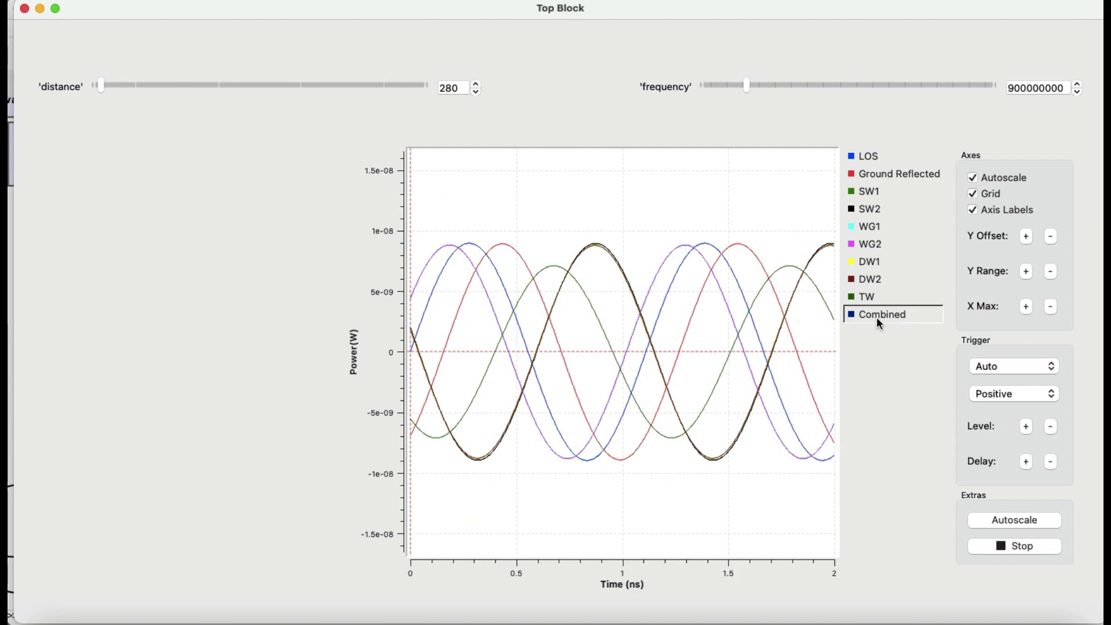
{"action": "left_click", "coordinate": [878, 318]}
{"action": "left_click", "coordinate": [878, 318]}
{"action": "left_click", "coordinate": [878, 318]}
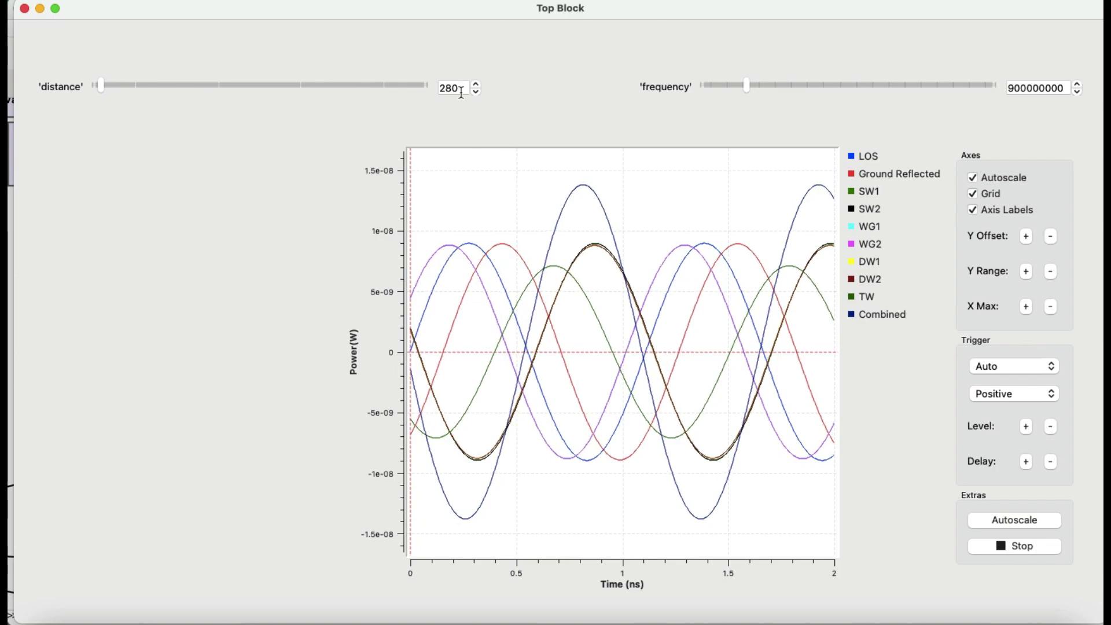
Try the distance at 3210 and at 380, and raise the frequency to 994897901
{"action": "left_click_drag", "start_coordinate": [100, 86], "coordinate": [165, 89]}
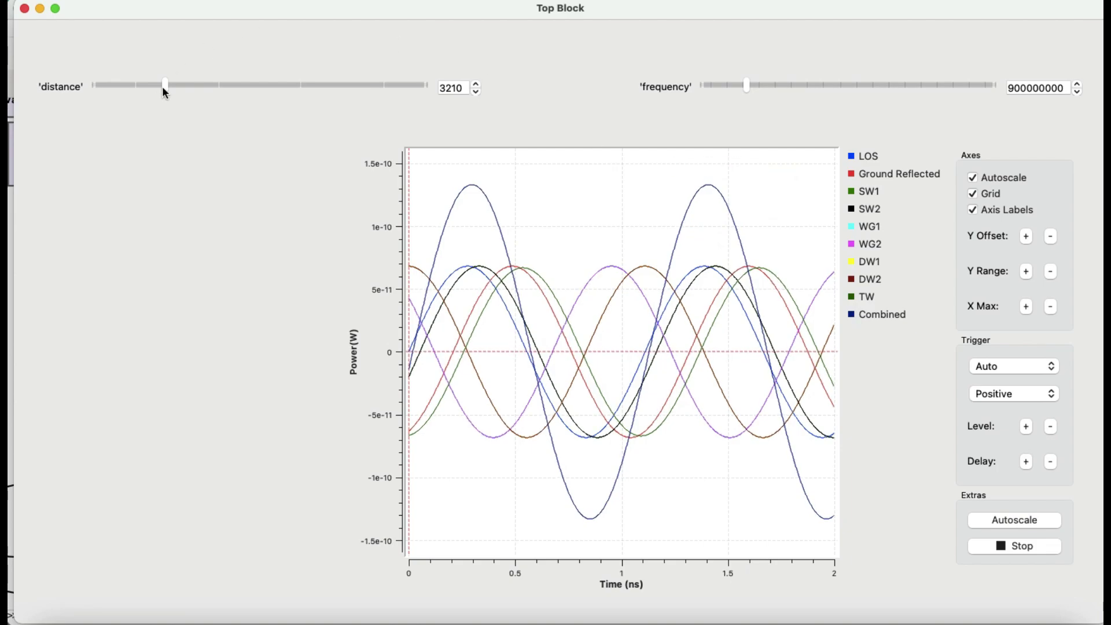
{"action": "left_click_drag", "start_coordinate": [165, 90], "coordinate": [101, 93]}
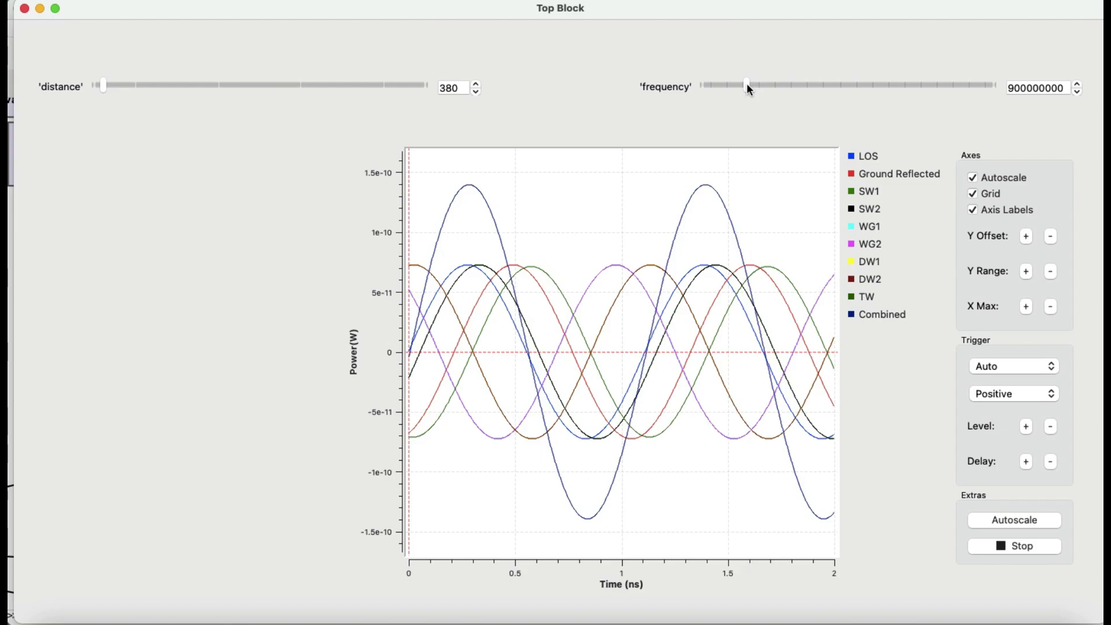
{"action": "mouse_move", "coordinate": [747, 83]}
{"action": "left_mouse_down"}
{"action": "mouse_move", "coordinate": [798, 86]}
{"action": "mouse_move", "coordinate": [751, 88]}
{"action": "left_mouse_up"}
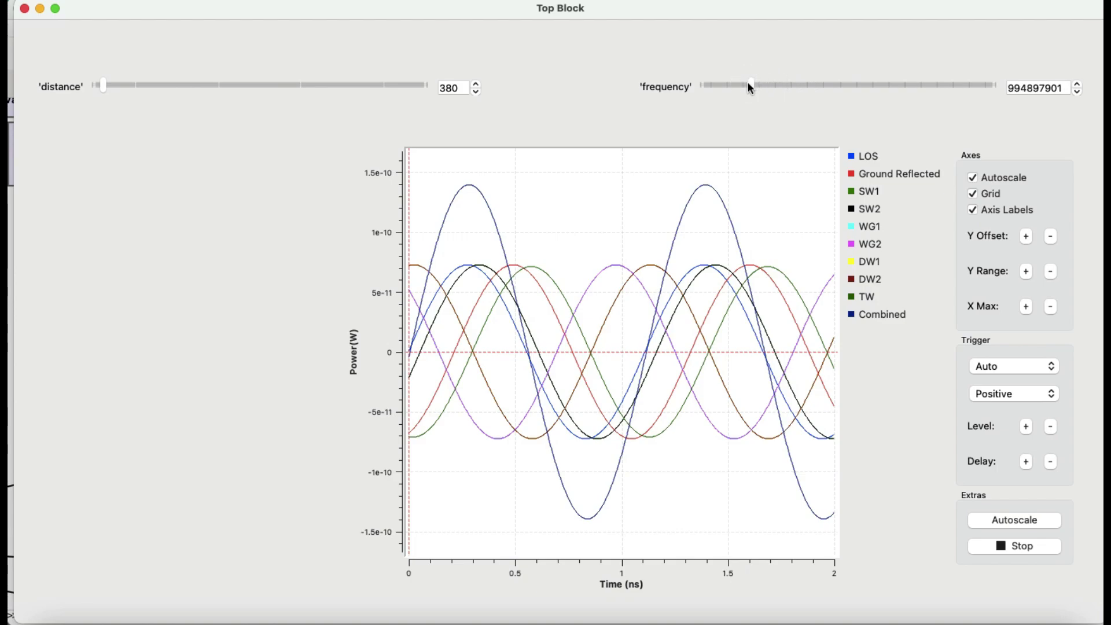
Restart the flowgraph and set the distance to 410 in the new plot window
{"action": "left_click", "coordinate": [25, 9]}
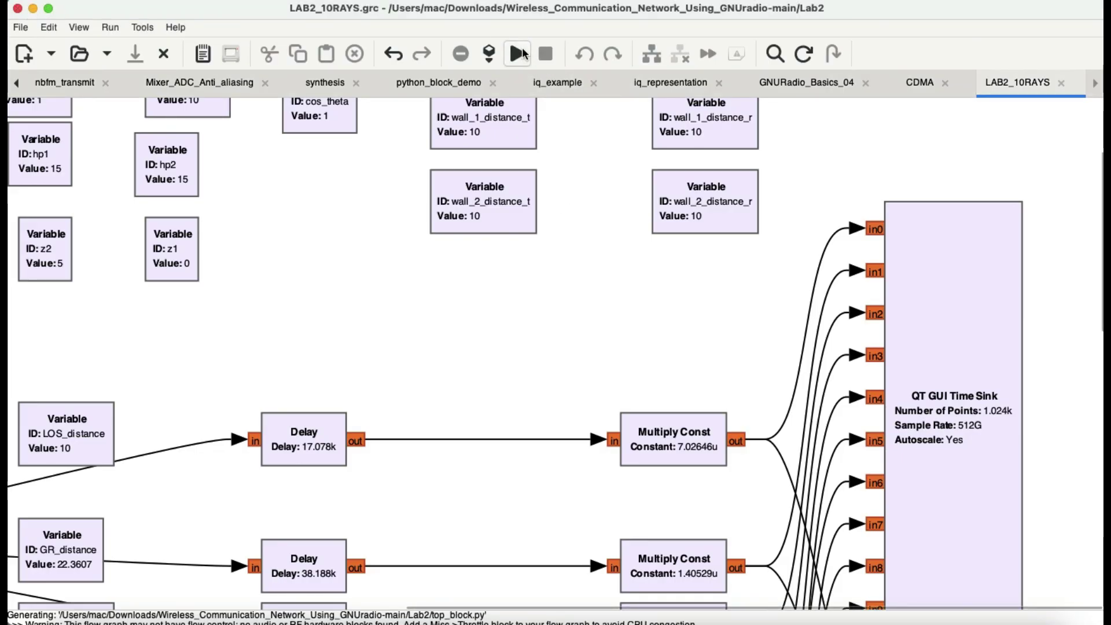
{"action": "left_click", "coordinate": [519, 53]}
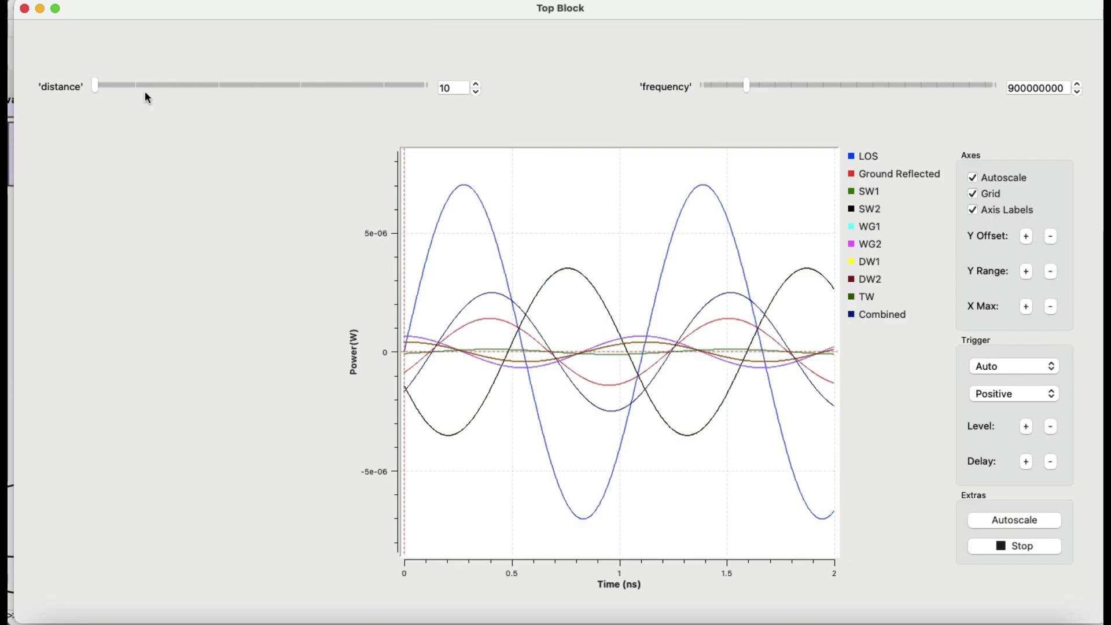
{"action": "left_click", "coordinate": [94, 87]}
{"action": "left_click_drag", "start_coordinate": [94, 86], "coordinate": [103, 87]}
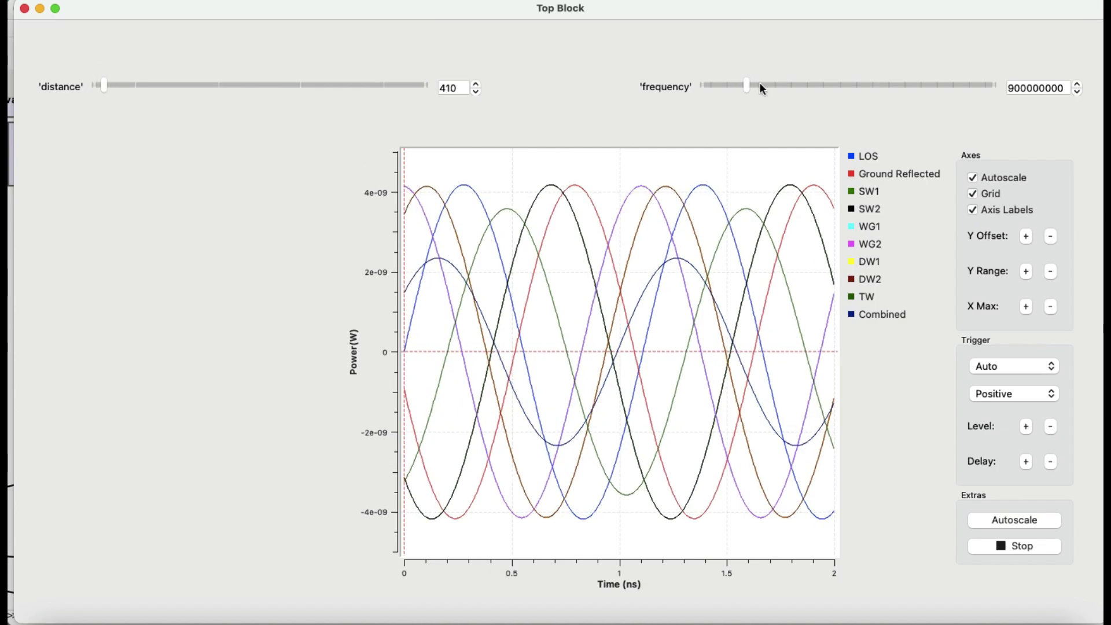
{"action": "left_click_drag", "start_coordinate": [746, 87], "coordinate": [754, 89]}
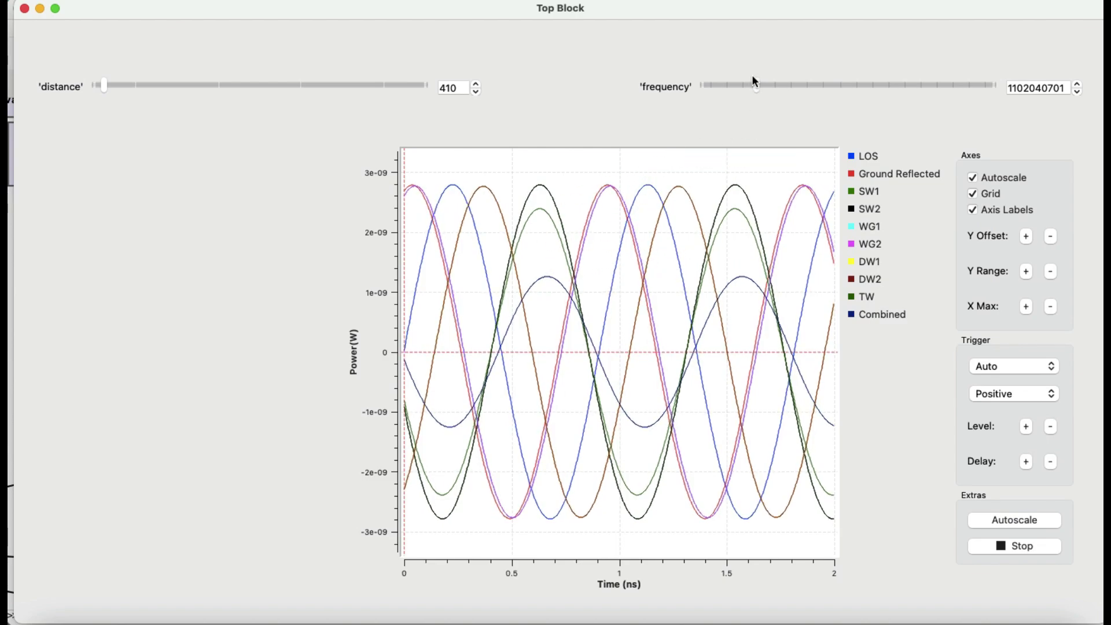
{"action": "left_click_drag", "start_coordinate": [756, 85], "coordinate": [766, 89]}
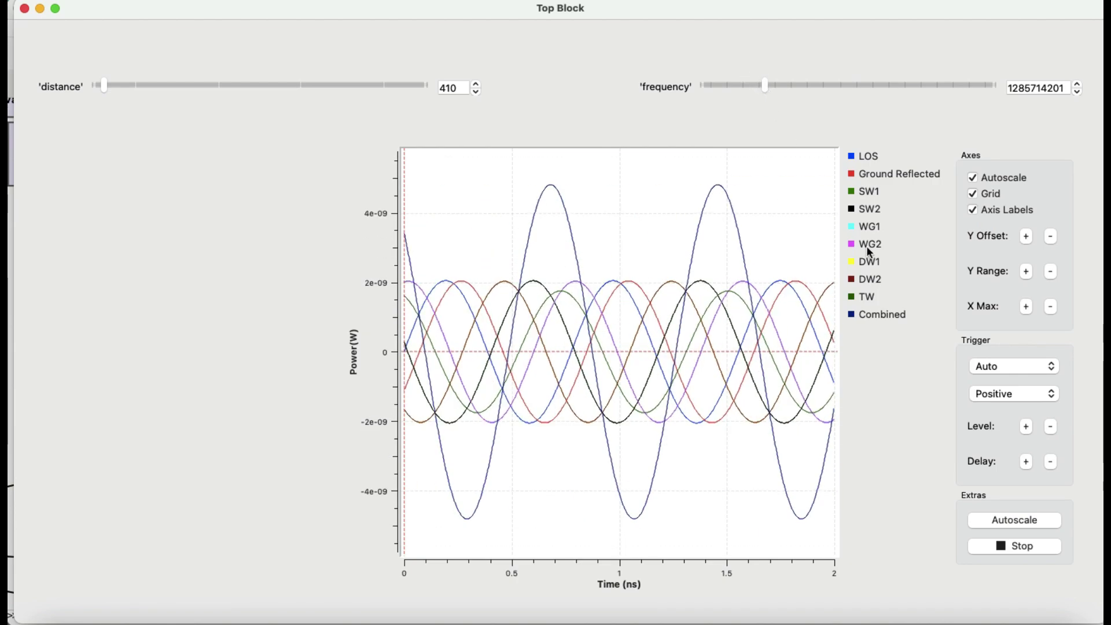
{"action": "left_click", "coordinate": [878, 314]}
{"action": "left_click", "coordinate": [878, 313]}
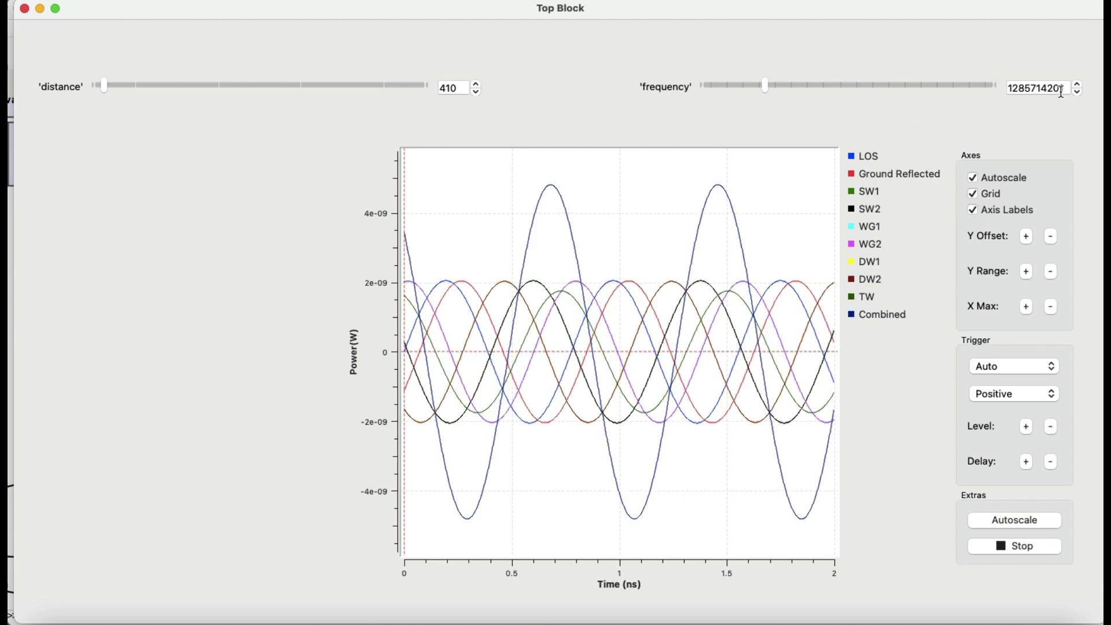
{"action": "key", "text": "BackSpace"}
{"action": "type", "text": "2"}
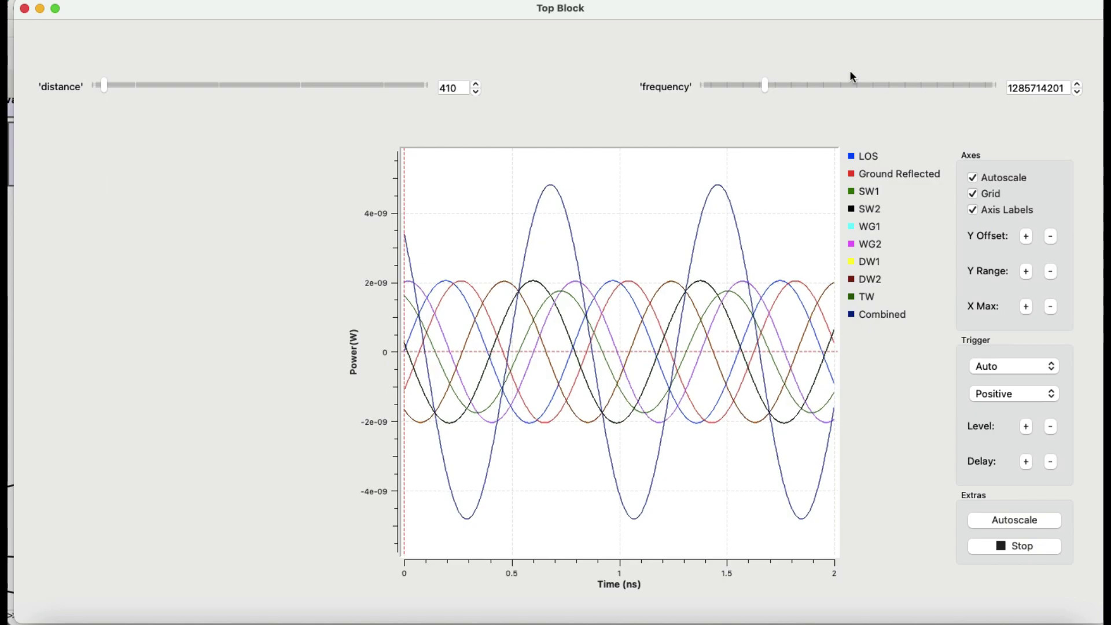
{"action": "key", "text": "super+q"}
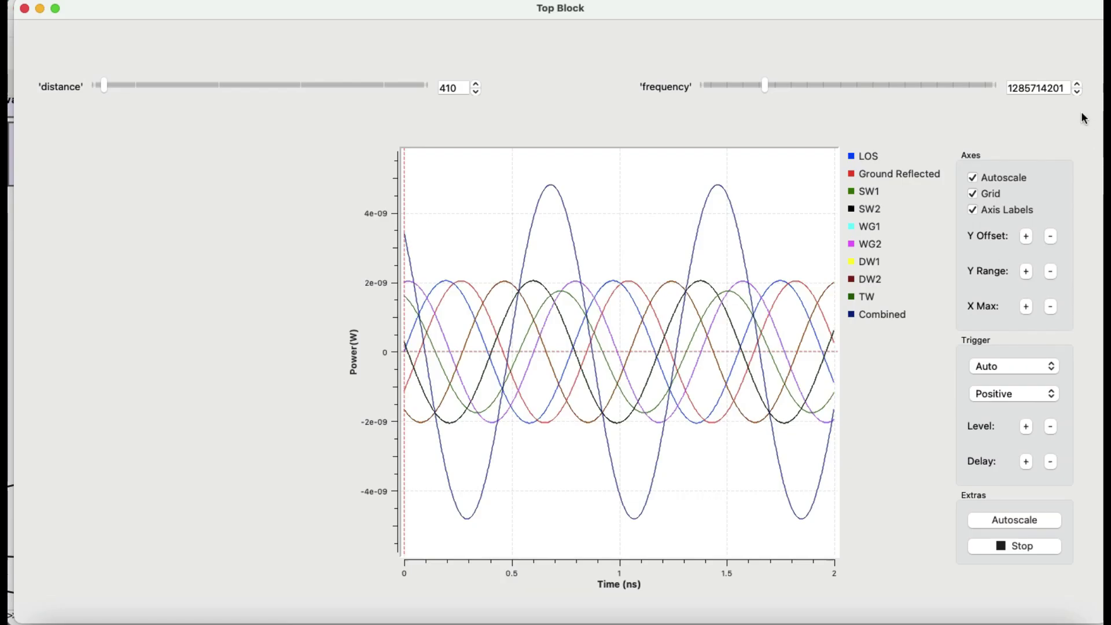
{"action": "left_click", "coordinate": [1064, 92]}
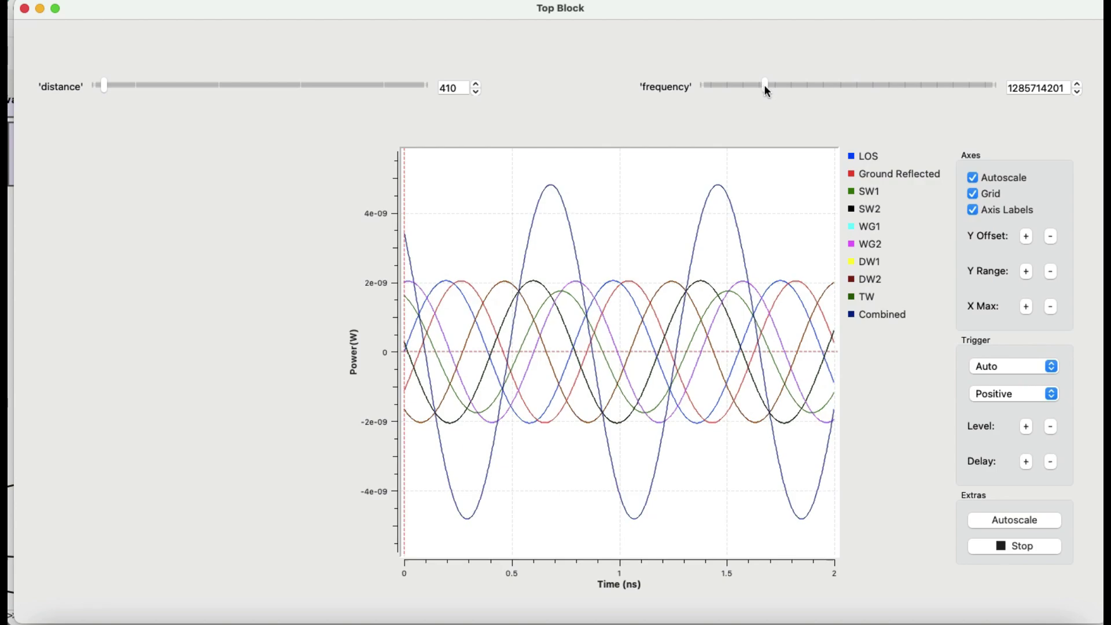
{"action": "left_click_drag", "start_coordinate": [767, 86], "coordinate": [772, 90]}
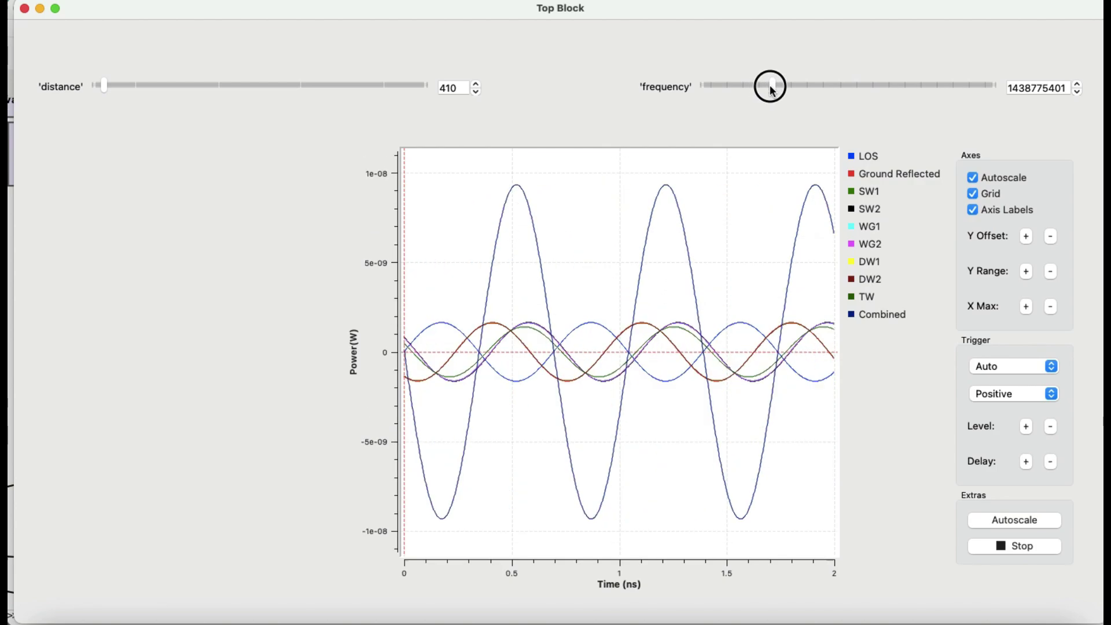
{"action": "left_click", "coordinate": [872, 316]}
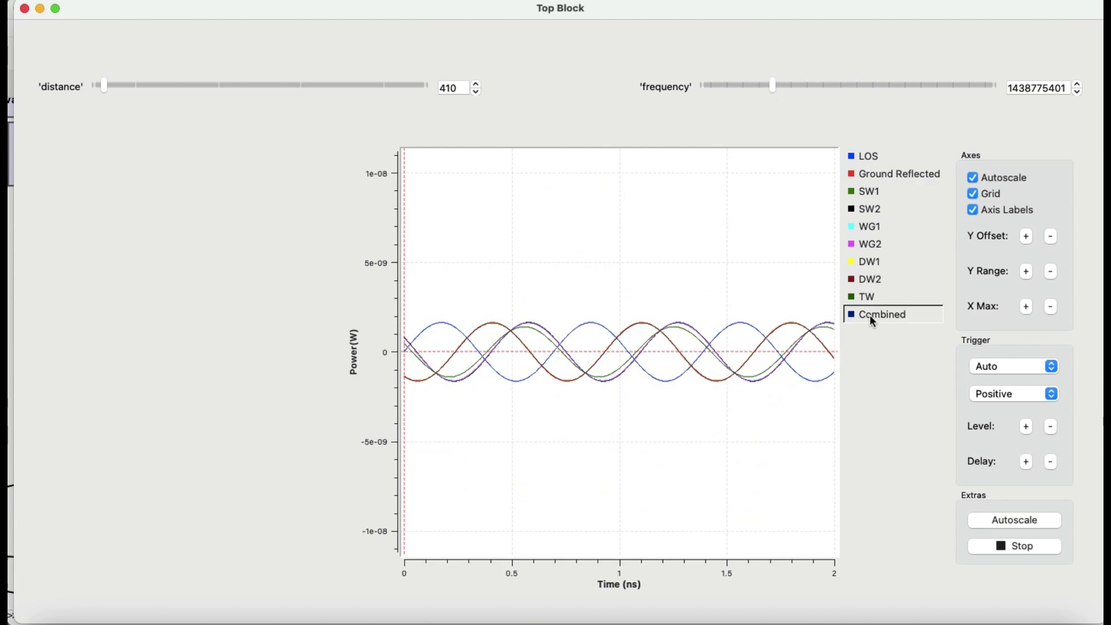
{"action": "left_click", "coordinate": [873, 316]}
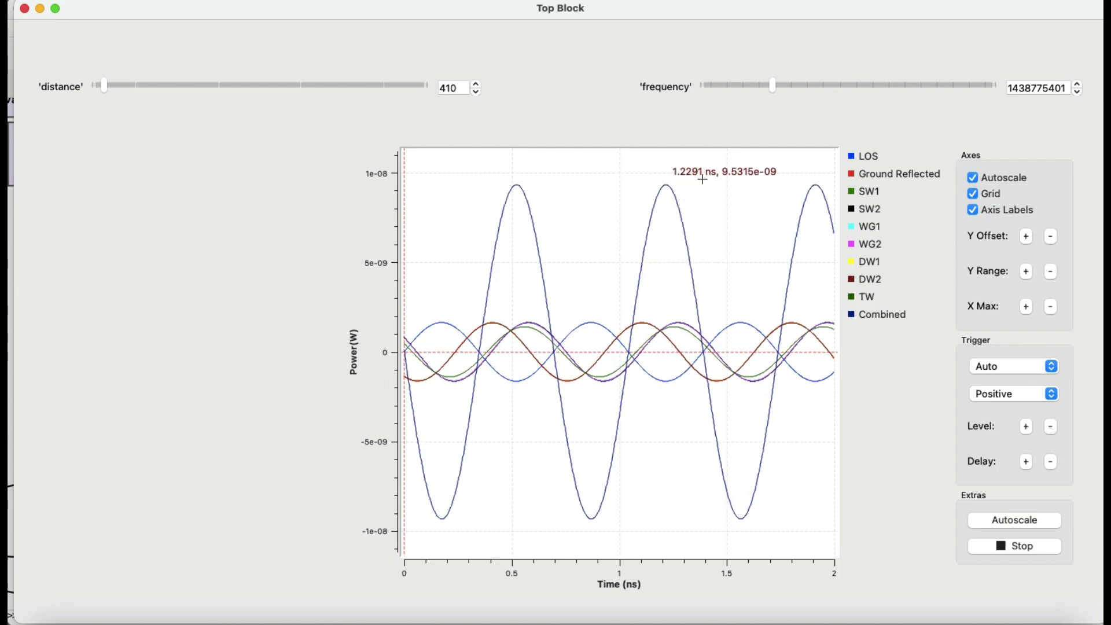
{"action": "left_click_drag", "start_coordinate": [774, 86], "coordinate": [896, 91]}
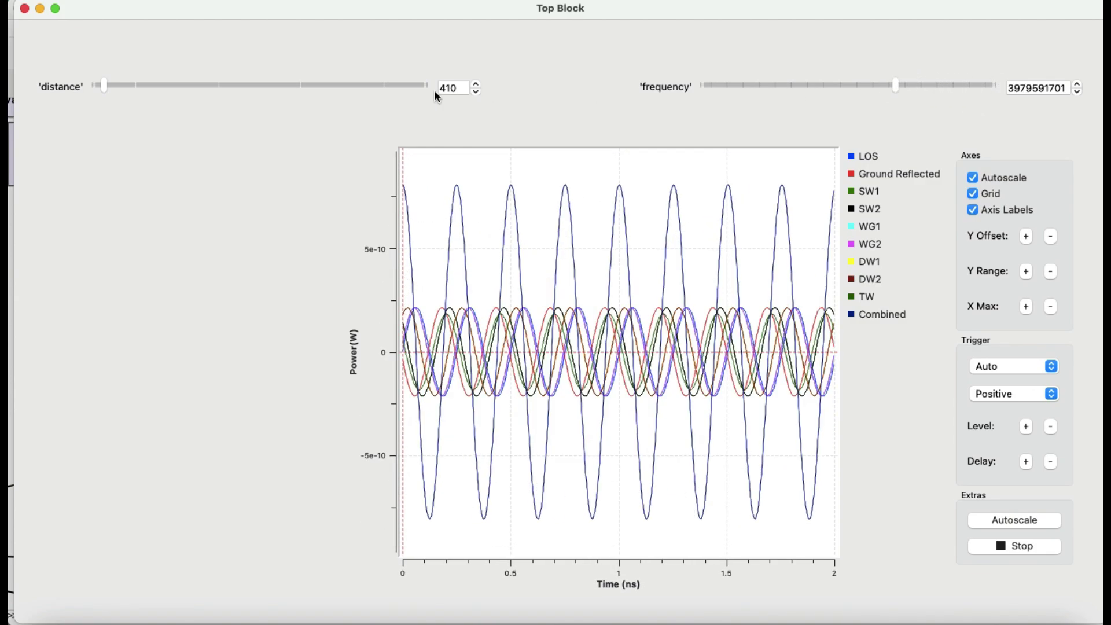
{"action": "left_click_drag", "start_coordinate": [105, 86], "coordinate": [180, 90]}
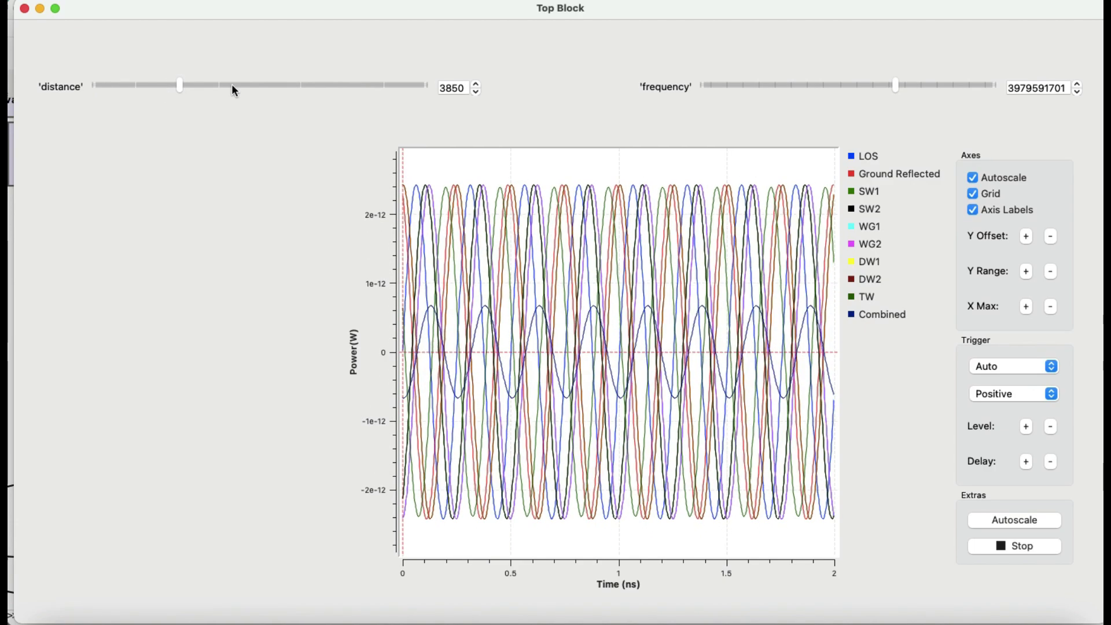
{"action": "left_click", "coordinate": [878, 315]}
{"action": "left_click", "coordinate": [878, 314]}
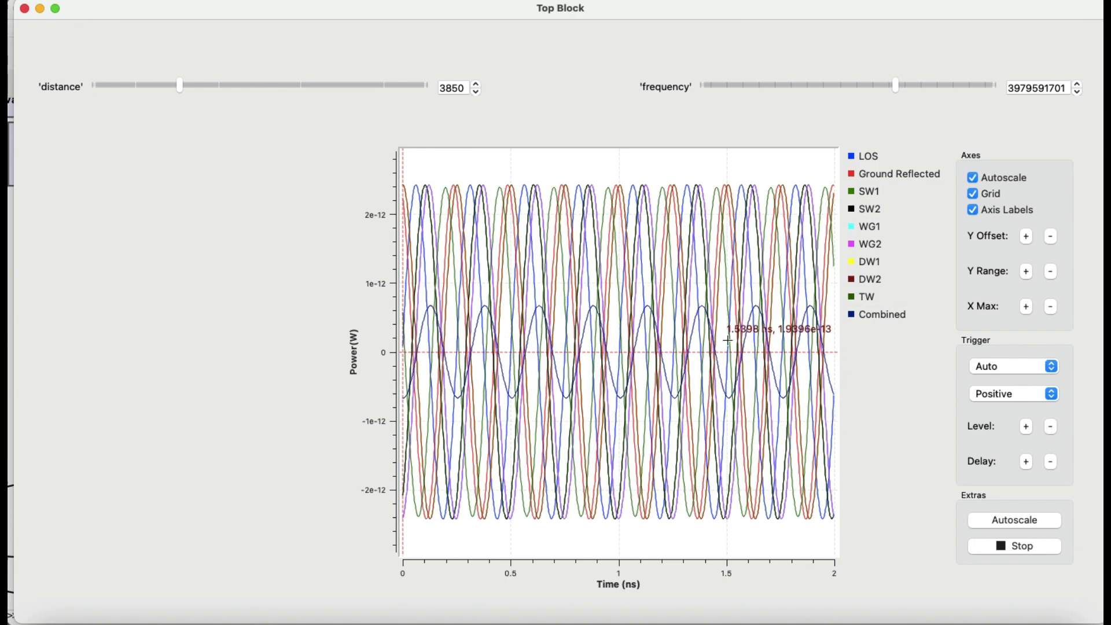